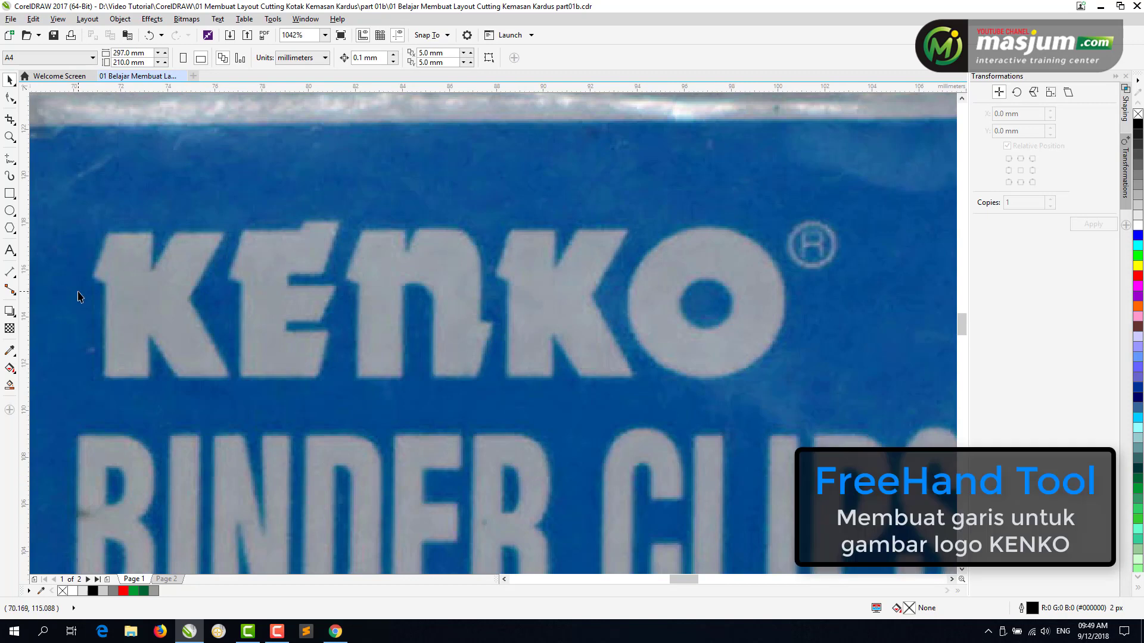
Trace the first K of the KENKO logo with the Freehand tool as a closed straight-segment outline, starting at its lower-left corner.
left_click(11, 159)
left_click(105, 377)
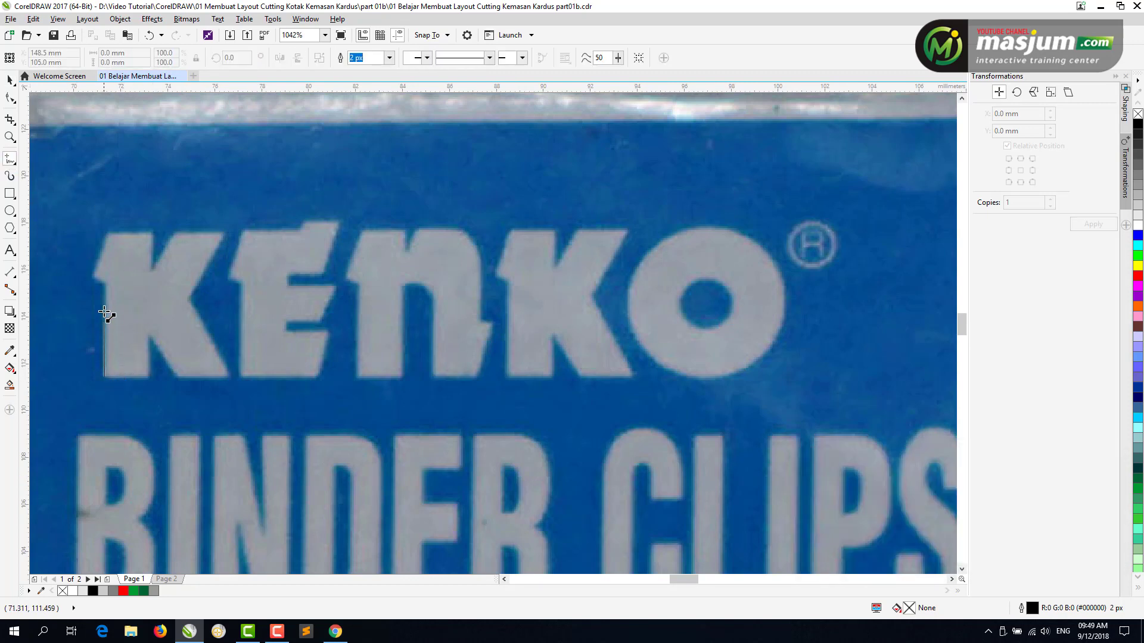
double_click(105, 286)
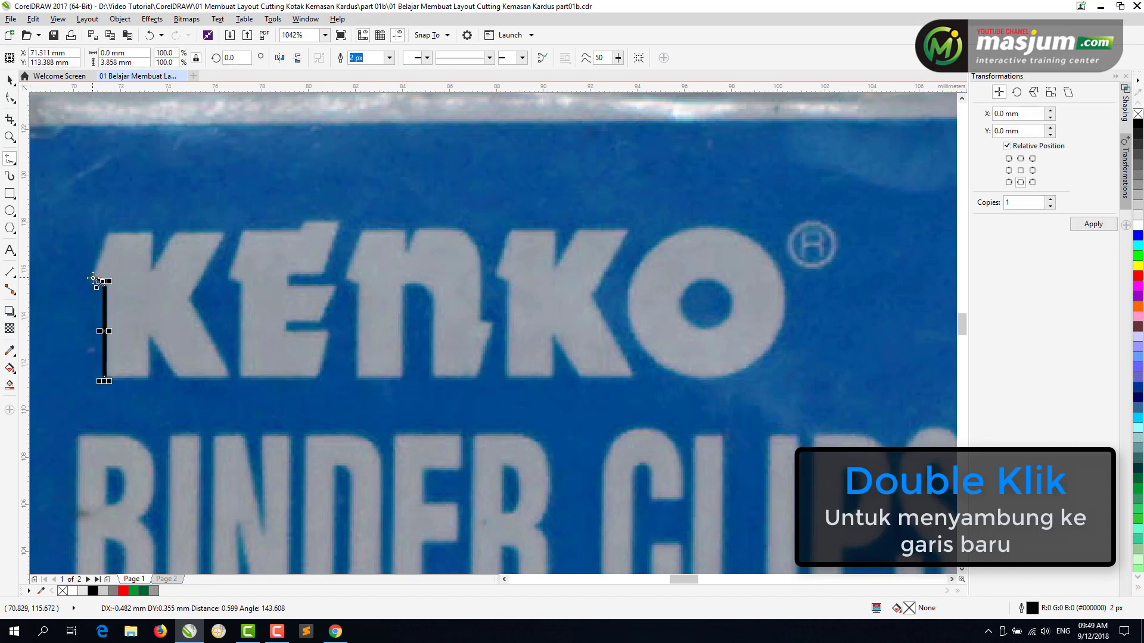
double_click(93, 277)
double_click(106, 233)
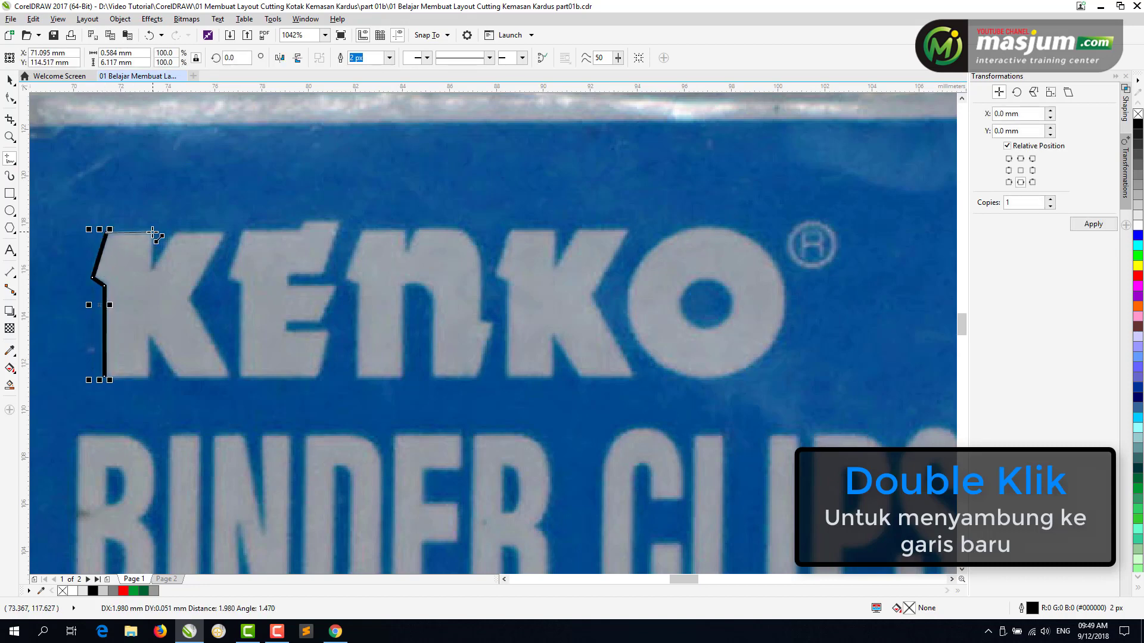
double_click(153, 232)
double_click(152, 267)
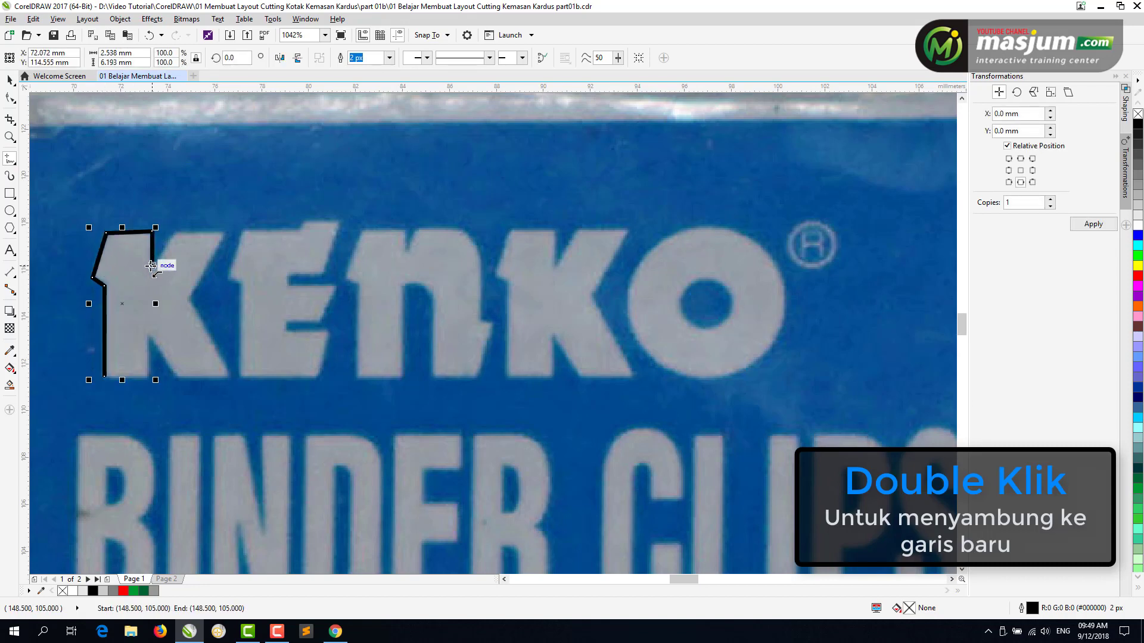
double_click(174, 234)
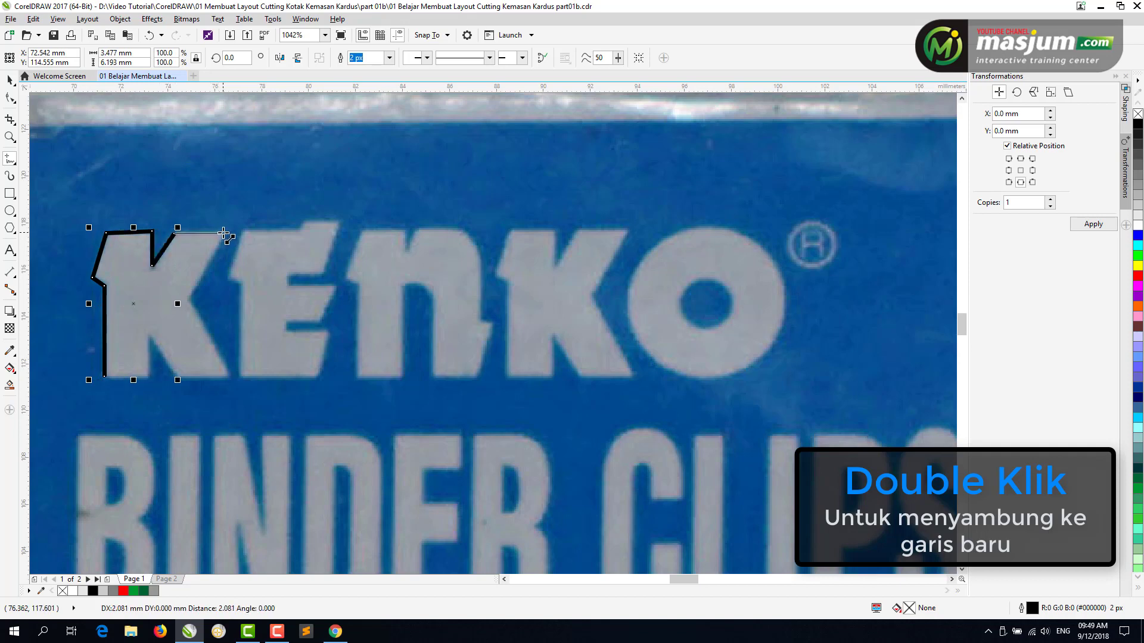
double_click(224, 234)
double_click(188, 298)
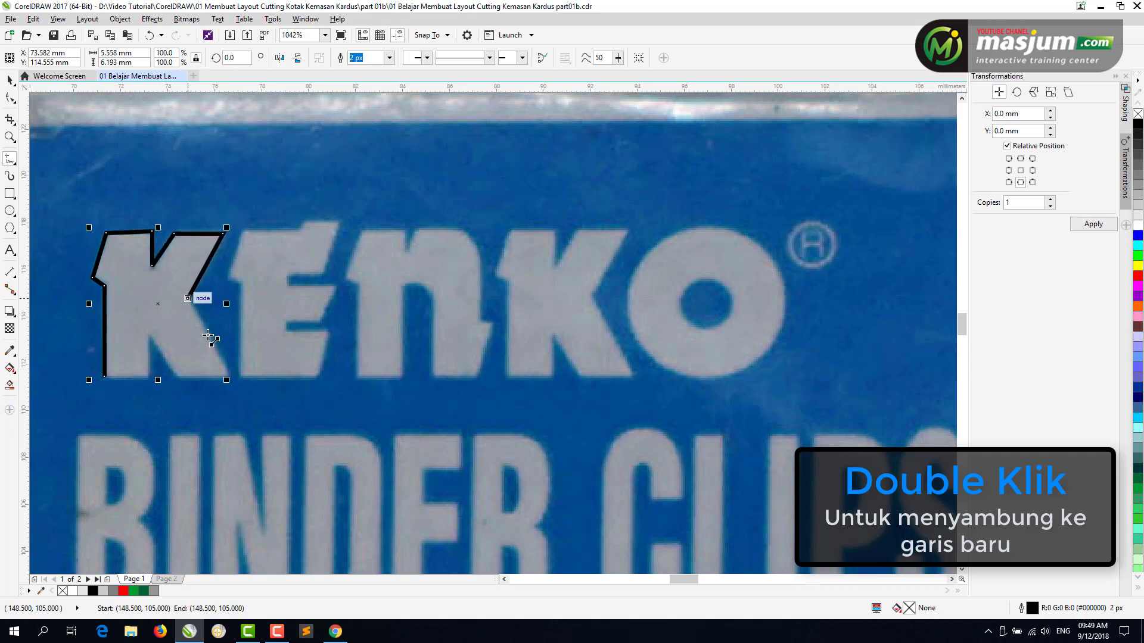
double_click(230, 377)
double_click(178, 377)
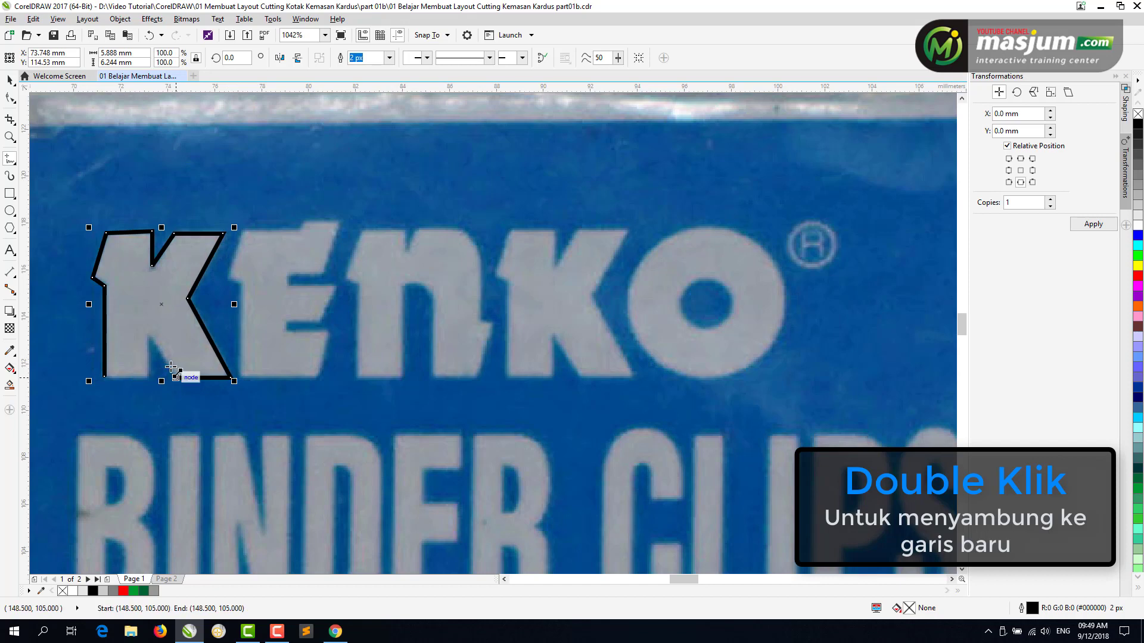
double_click(148, 338)
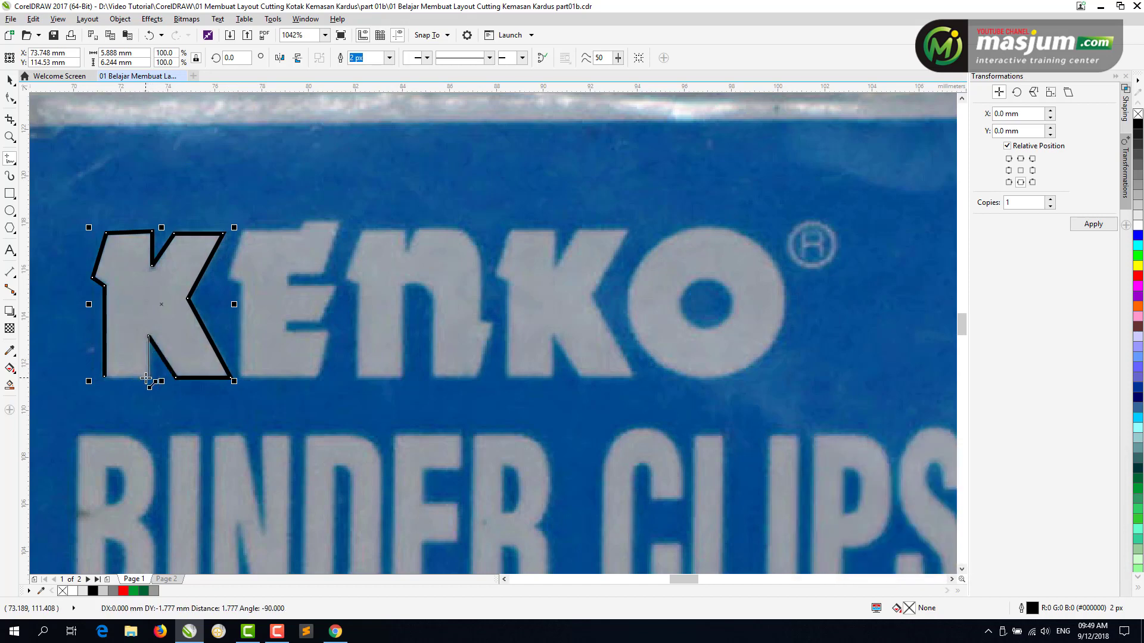
double_click(147, 377)
left_click(105, 377)
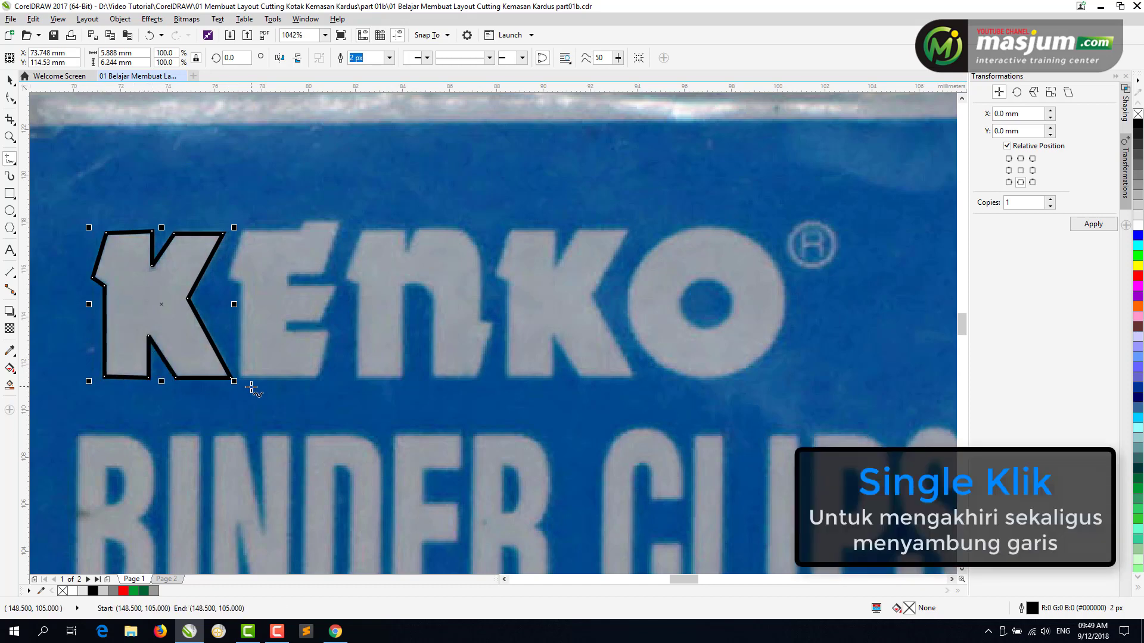
Trace the letter E of the KENKO logo corner by corner as a closed straight-segment outline.
left_click(241, 379)
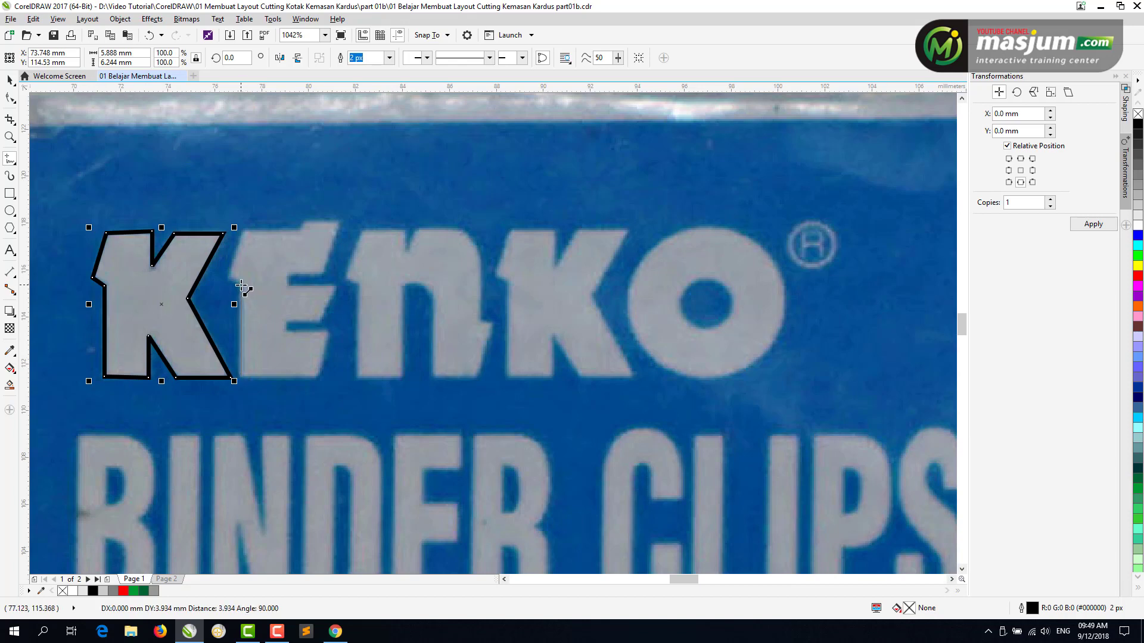
left_click(241, 284)
left_click(229, 276)
left_click(244, 231)
left_click(299, 230)
left_click(304, 221)
left_click(340, 219)
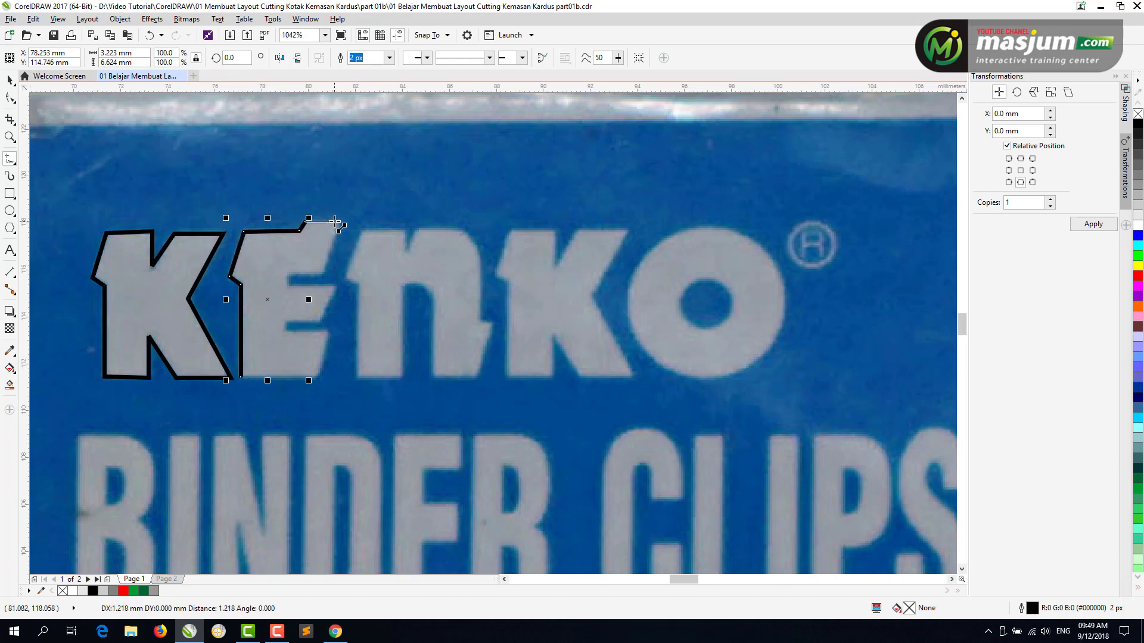
left_click(322, 275)
left_click(288, 275)
left_click(287, 286)
left_click(336, 286)
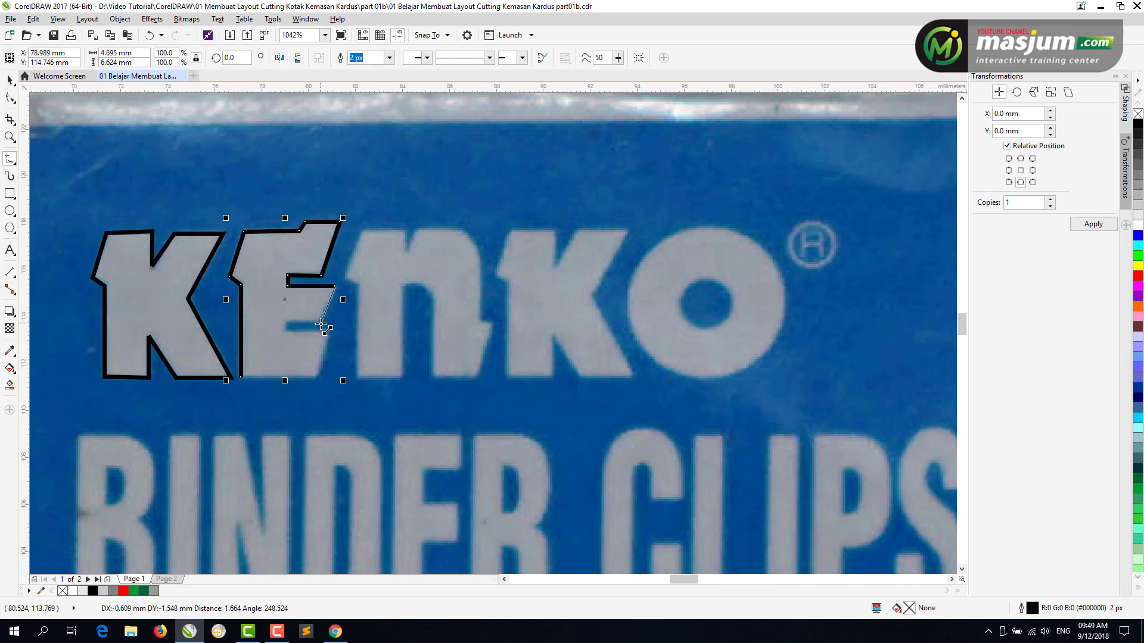
left_click(318, 321)
left_click(285, 321)
left_click(285, 332)
left_click(327, 332)
left_click(317, 376)
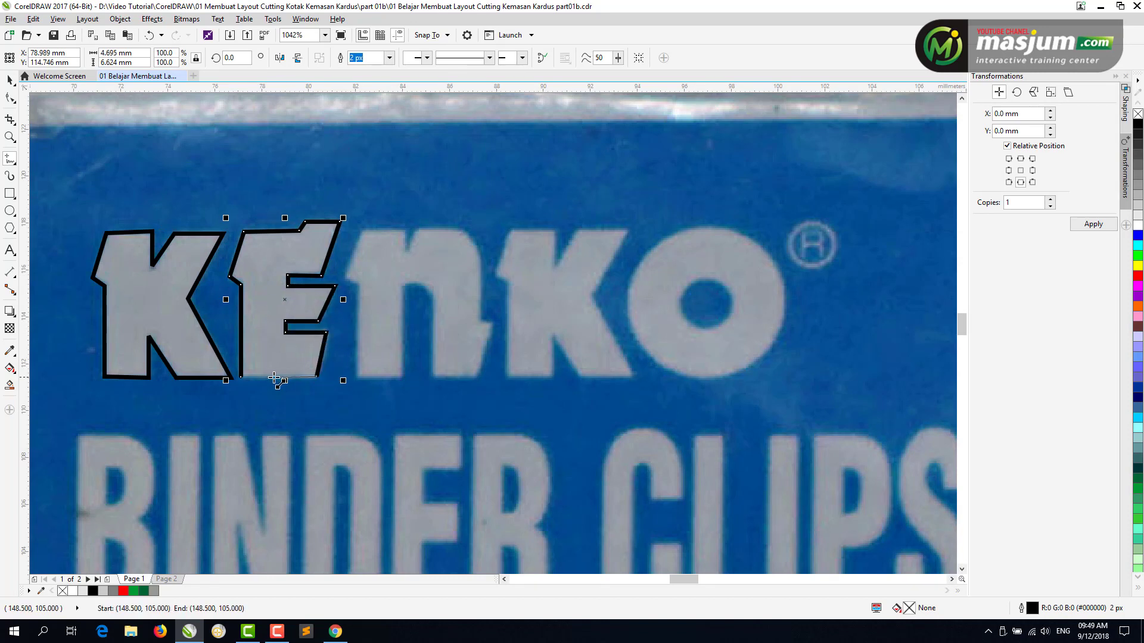
left_click(241, 377)
Trace the letter N as a closed outline, bridging its rounded shoulder and inner arch with straight segments.
left_click(357, 377)
left_click(357, 284)
left_click(346, 275)
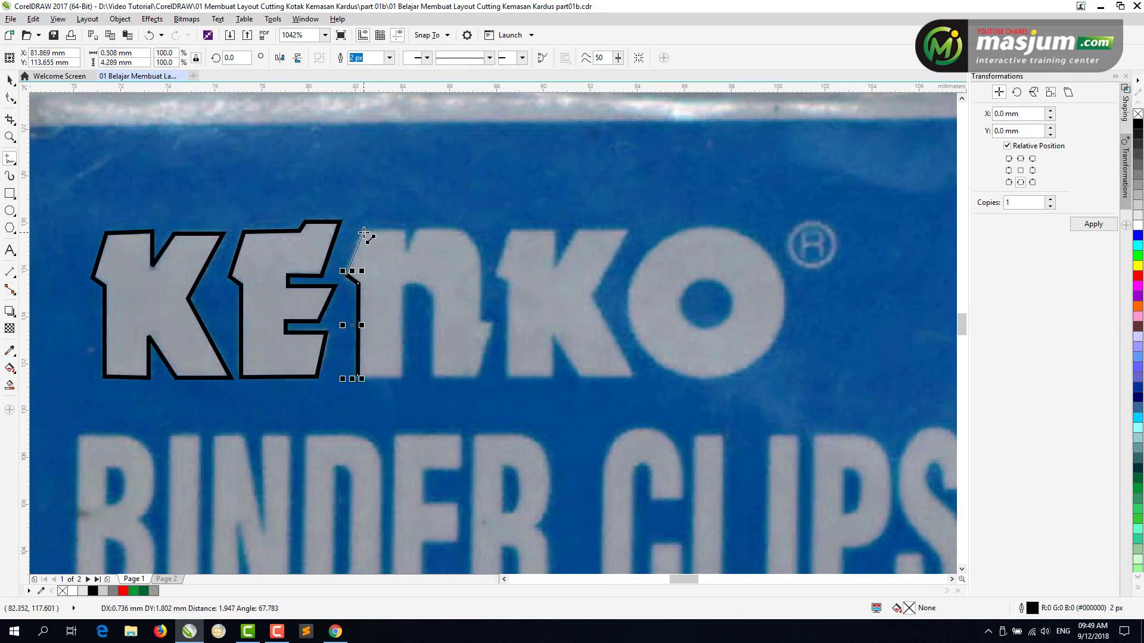
left_click(364, 229)
left_click(404, 228)
left_click(405, 252)
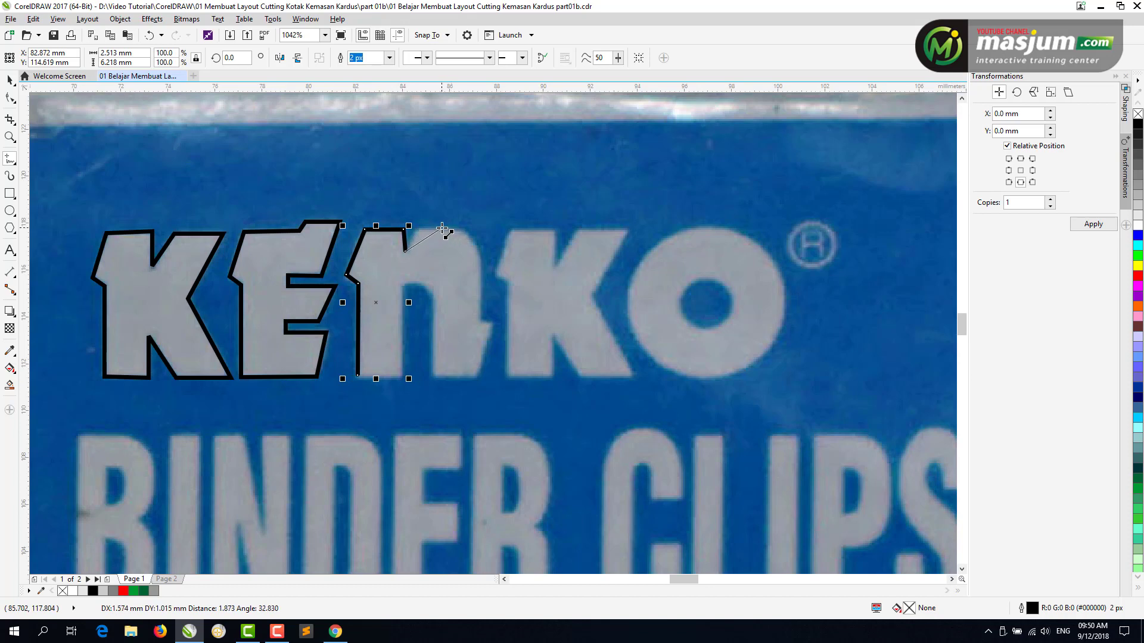
left_click(441, 227)
left_click(482, 280)
left_click(481, 320)
left_click(496, 320)
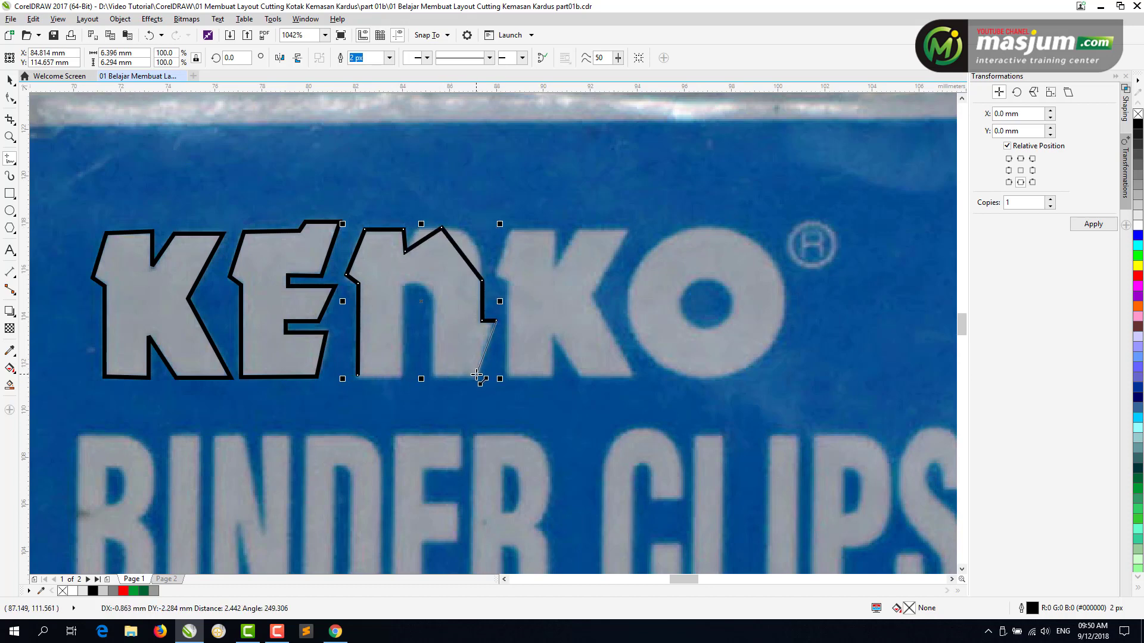
left_click(477, 374)
left_click(431, 374)
left_click(432, 309)
left_click(402, 284)
left_click(403, 376)
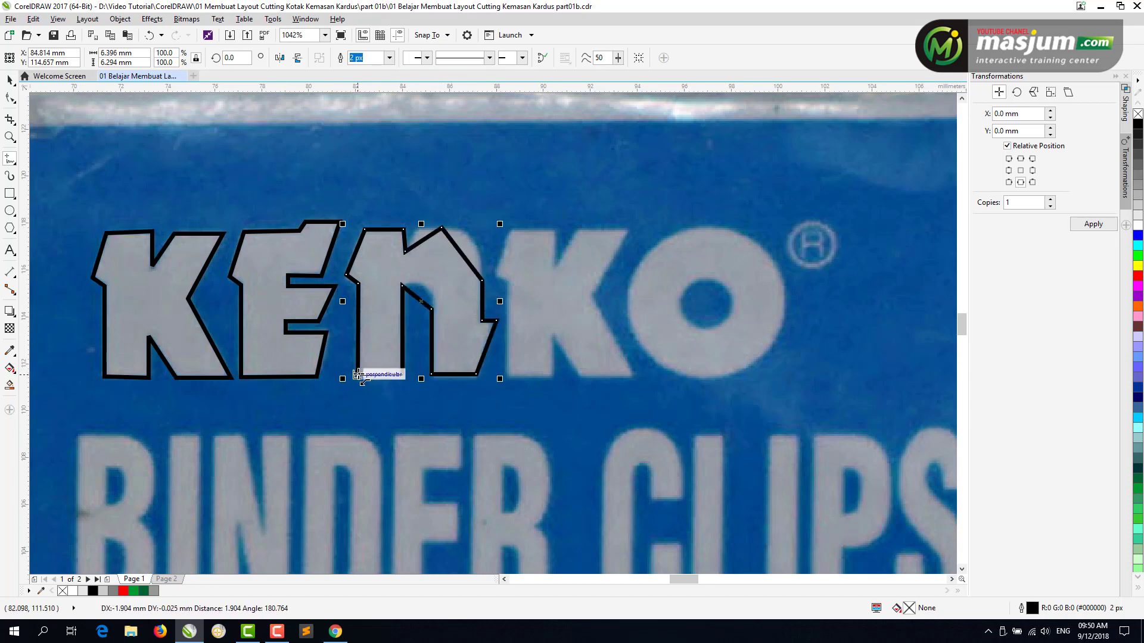
left_click(356, 376)
Trace the second K of the KENKO logo as a closed straight-segment outline.
left_click(507, 376)
left_click(507, 281)
left_click(496, 274)
left_click(514, 229)
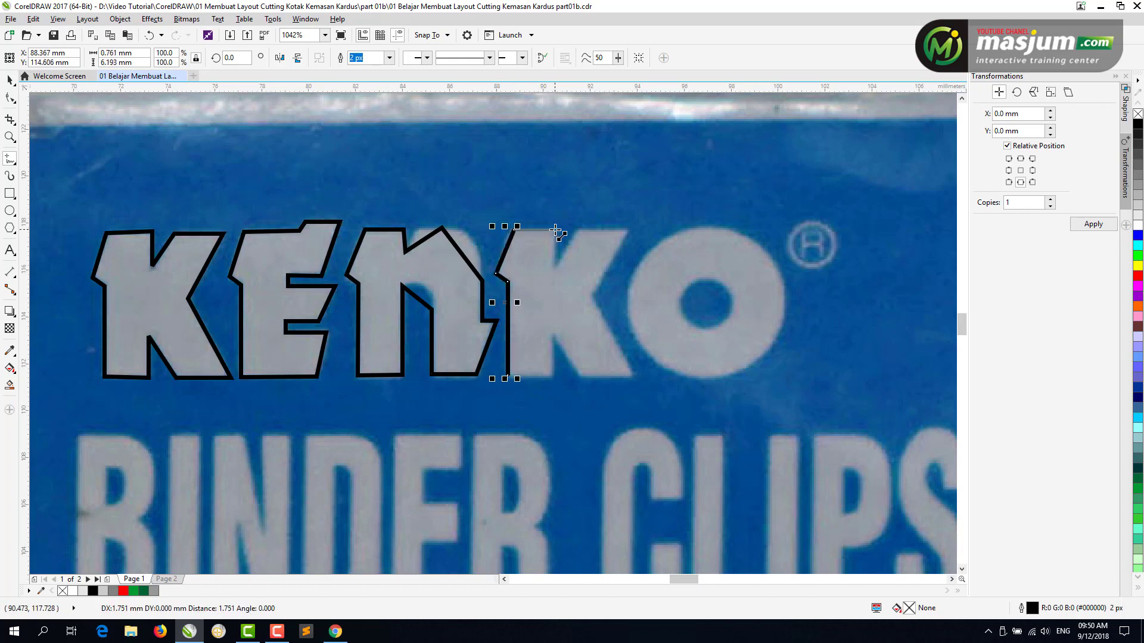
left_click(555, 229)
left_click(555, 266)
left_click(631, 228)
left_click(592, 293)
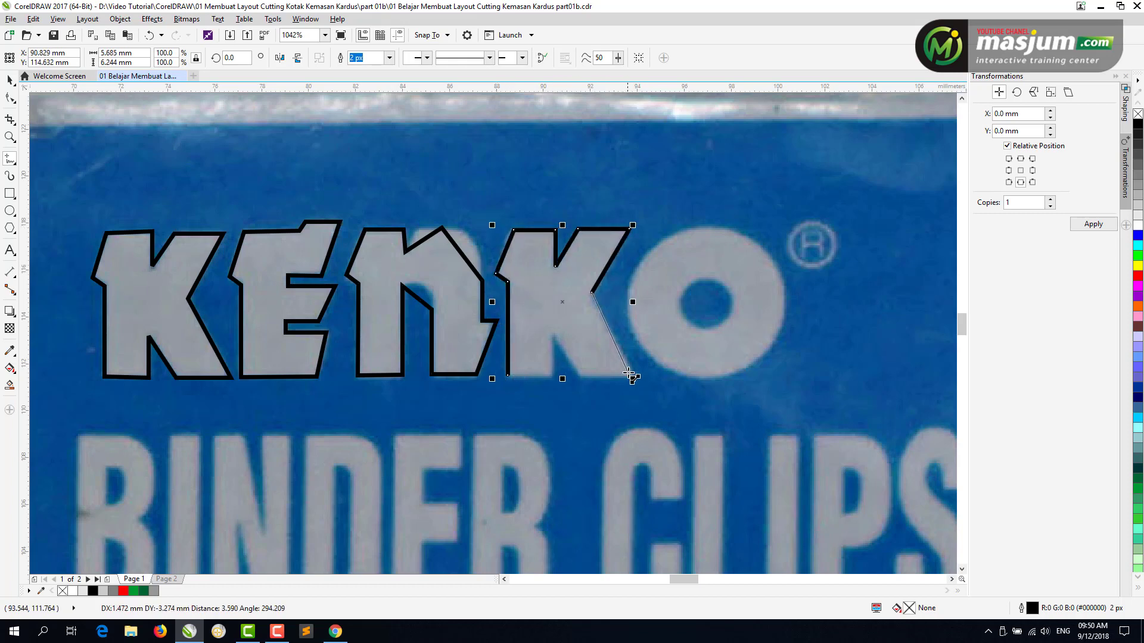
left_click(633, 376)
left_click(578, 375)
left_click(553, 335)
left_click(553, 375)
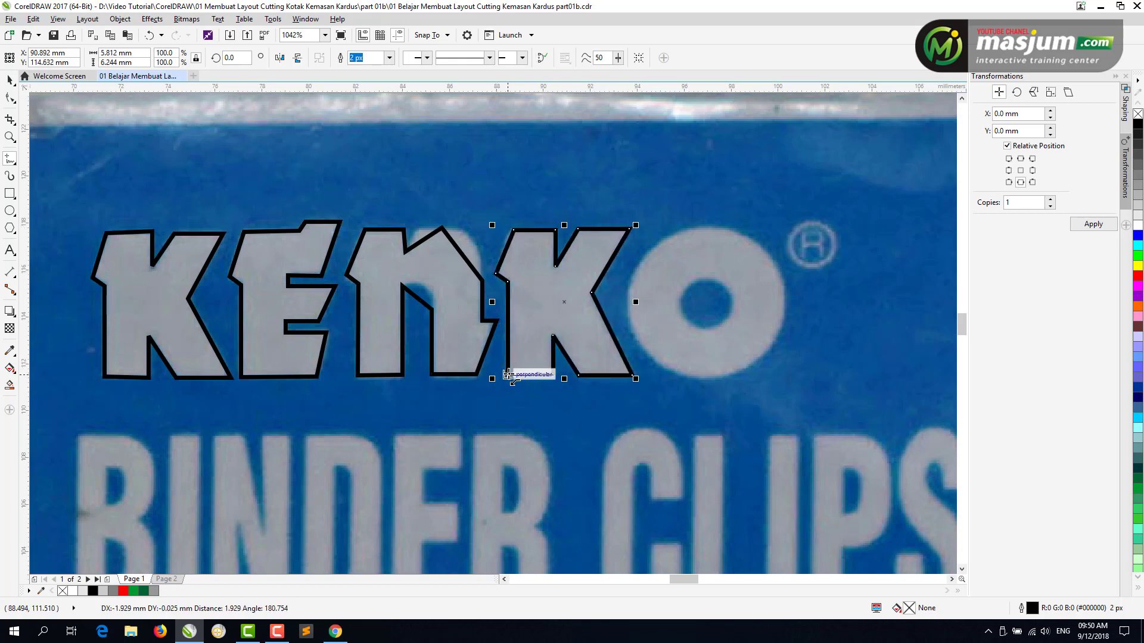
left_click(507, 375)
Draw a circle about 6.3 mm in diameter with the Ellipse tool and move it over the letter O.
left_click(10, 211)
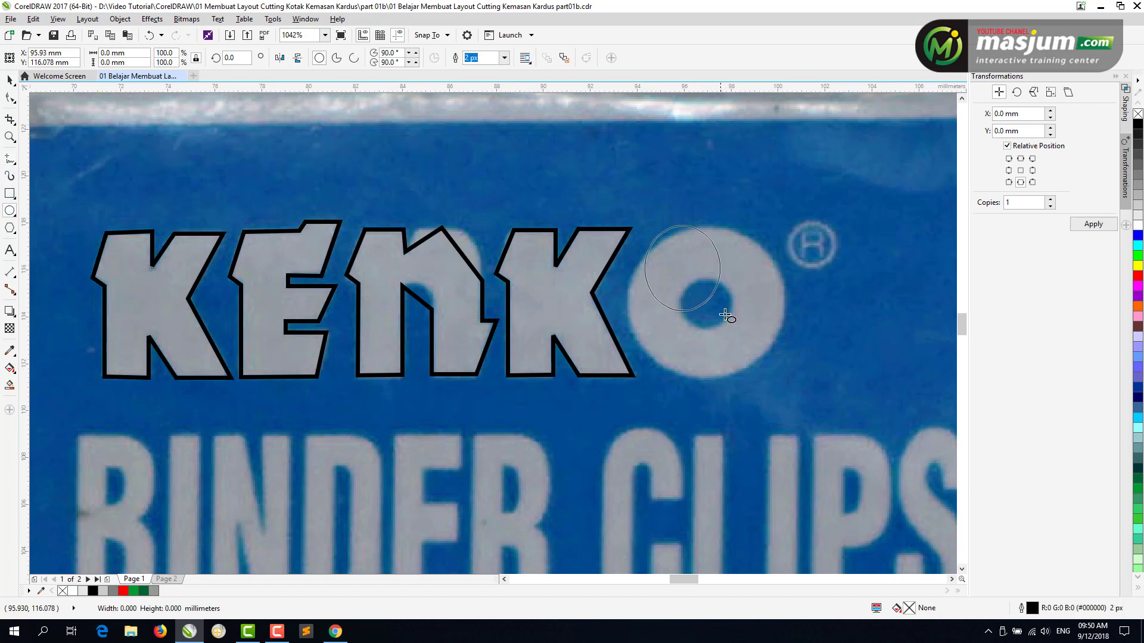
left_click_drag(612, 198, 760, 334)
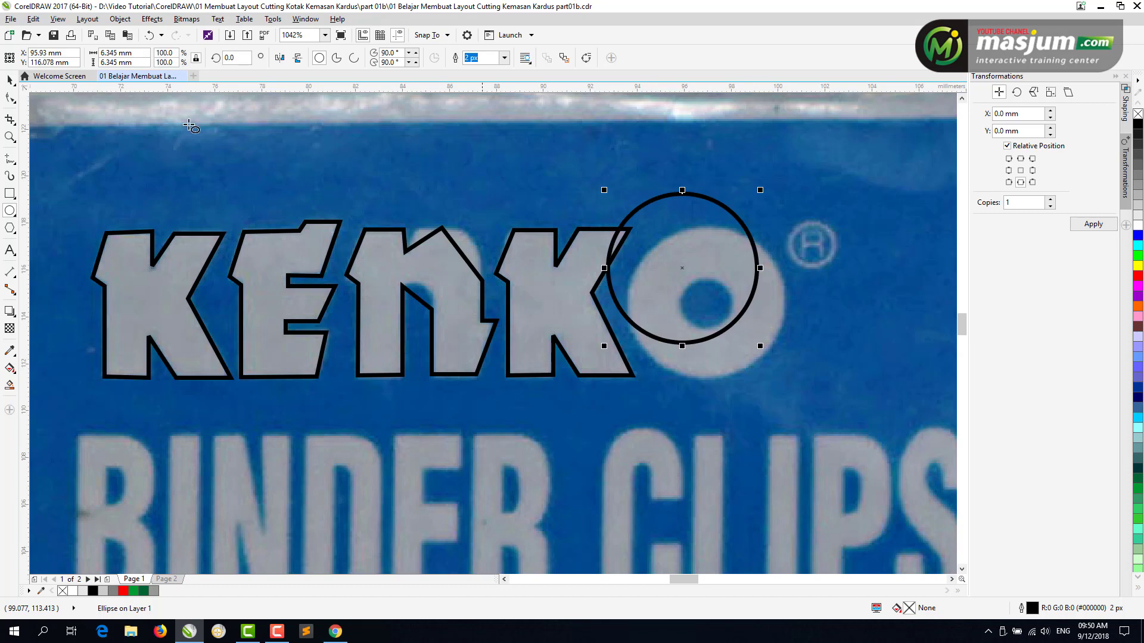
left_click(10, 79)
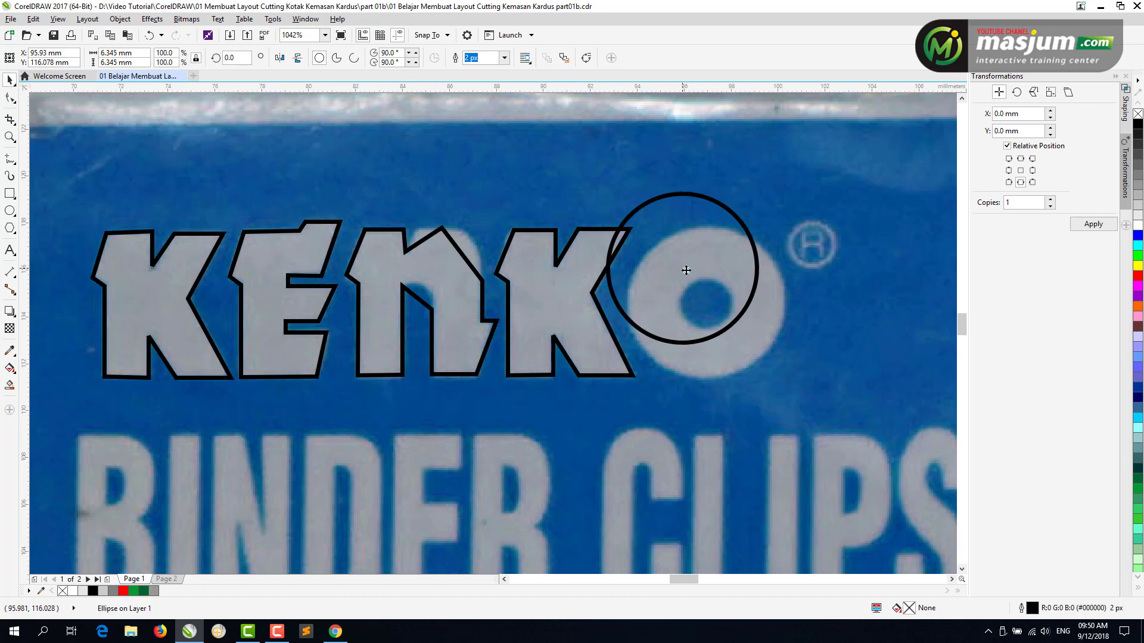
left_click_drag(684, 268, 708, 302)
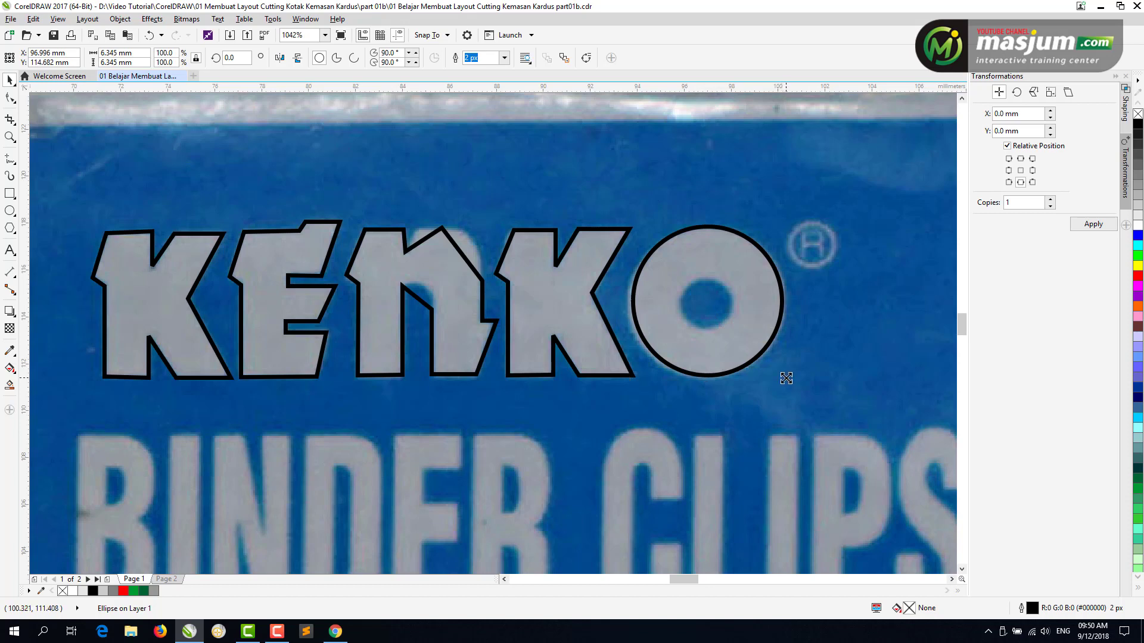
Enlarge the O's circle to about 6.5 mm and add a concentric copy about 2.3 mm across around the inner hole.
left_click_drag(785, 380, 741, 345)
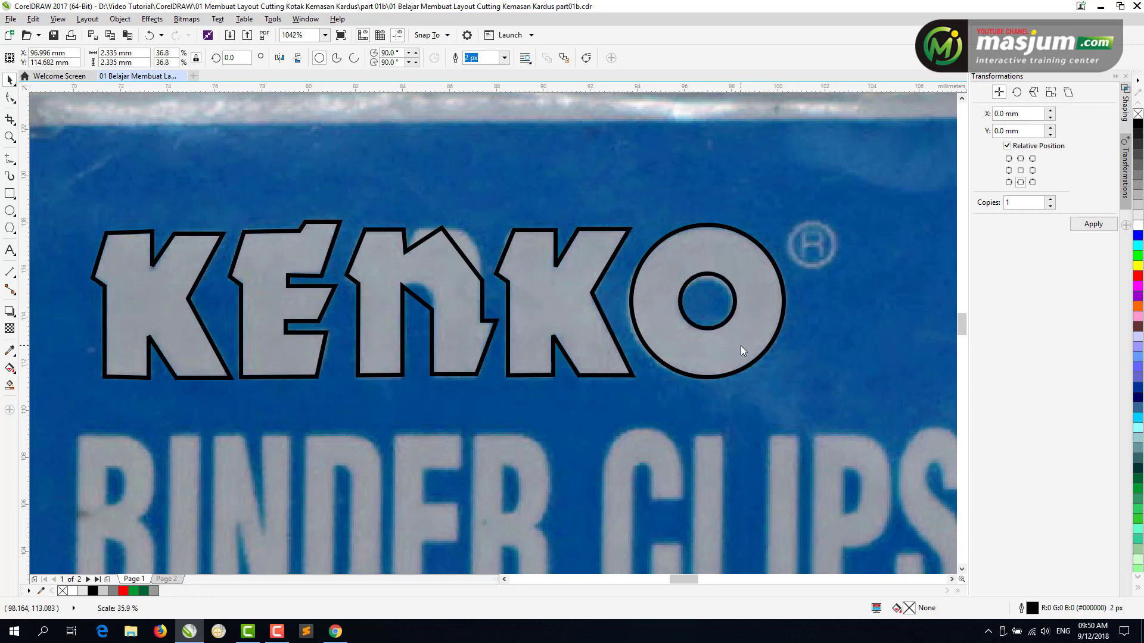
left_click(783, 306, "shift")
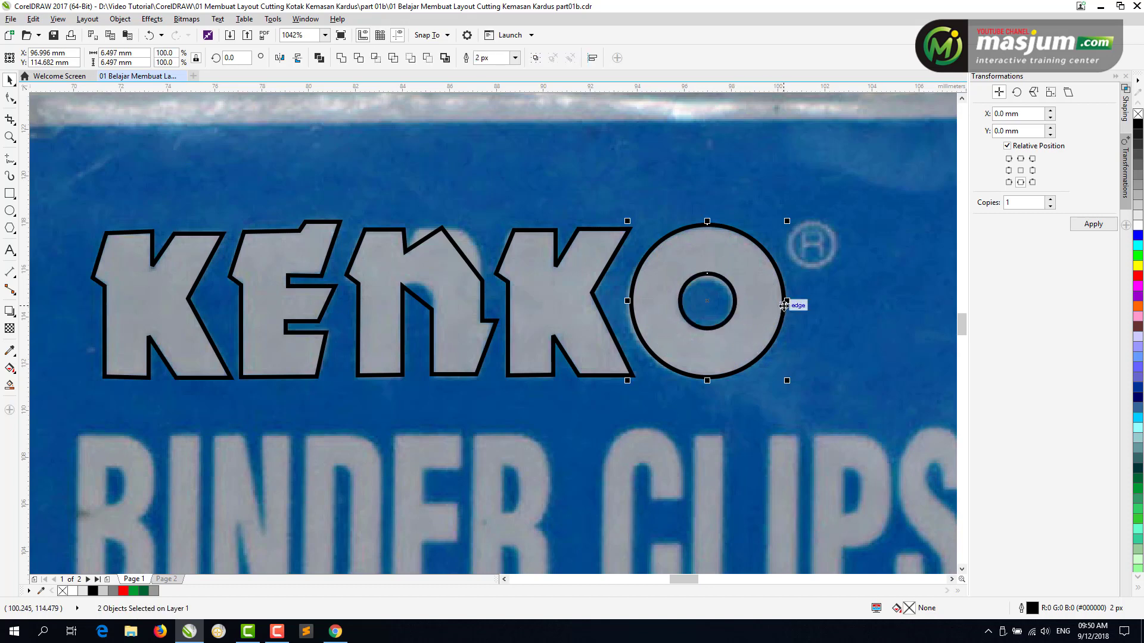
left_click(752, 211)
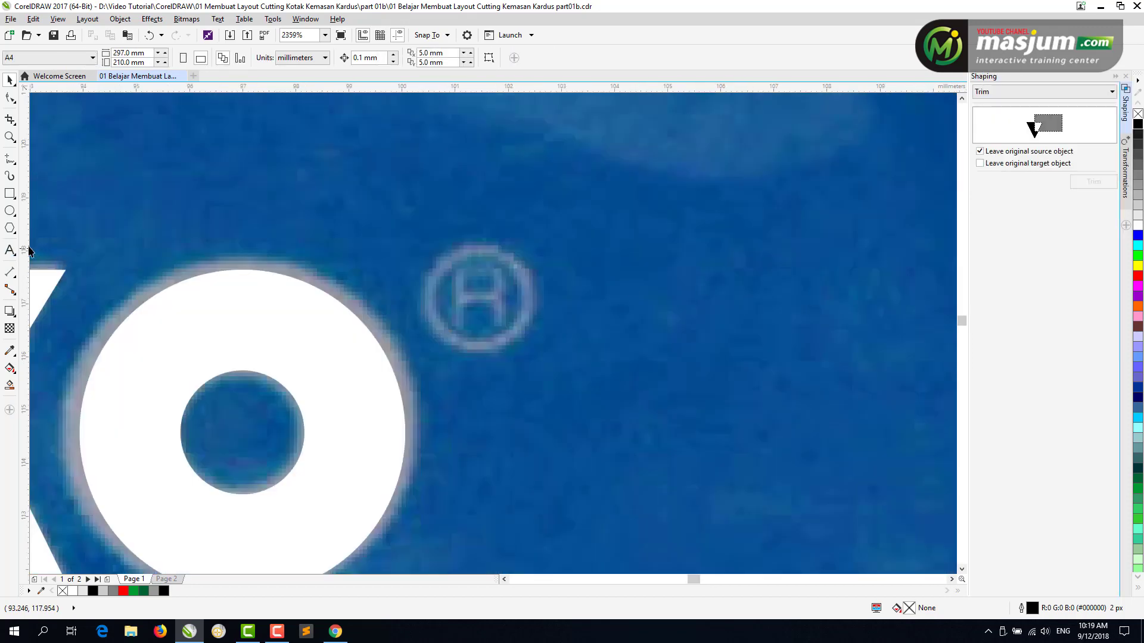
Draw a circle about 1.5 mm across over the registered-trademark symbol and add a concentric larger copy about 2.1 mm across.
left_click(9, 210)
left_click_drag(335, 189, 415, 269)
key("space")
left_click_drag(375, 230, 477, 297)
left_click_drag(519, 338, 538, 359)
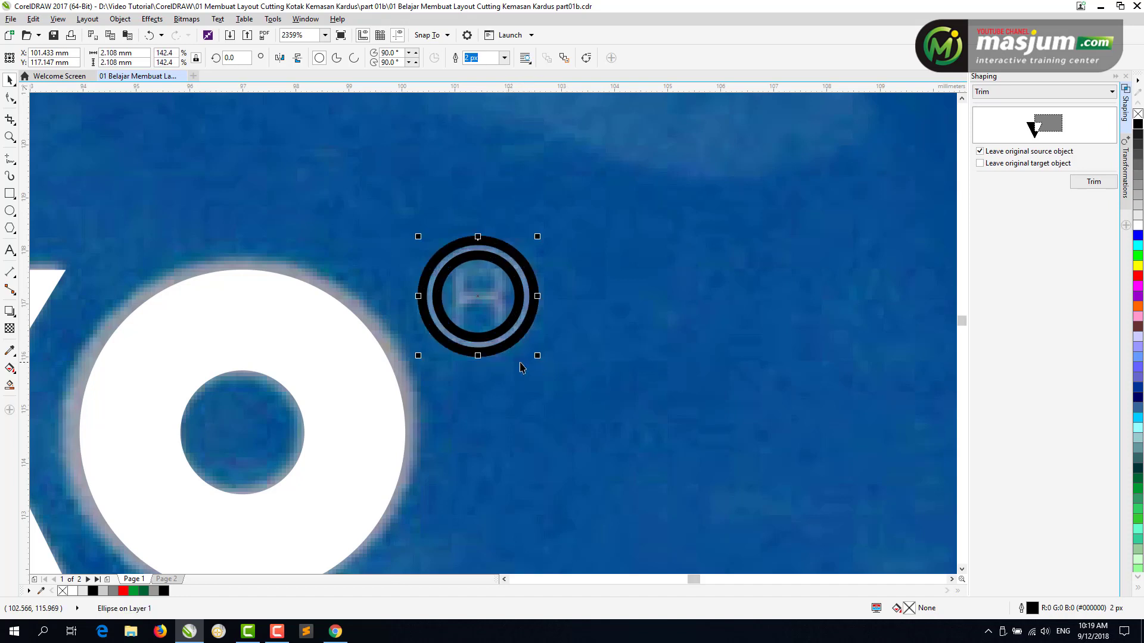
Trim the larger circle of the registered-trademark symbol with the inner circle, keeping the source object.
left_click(502, 266)
left_click(1093, 181)
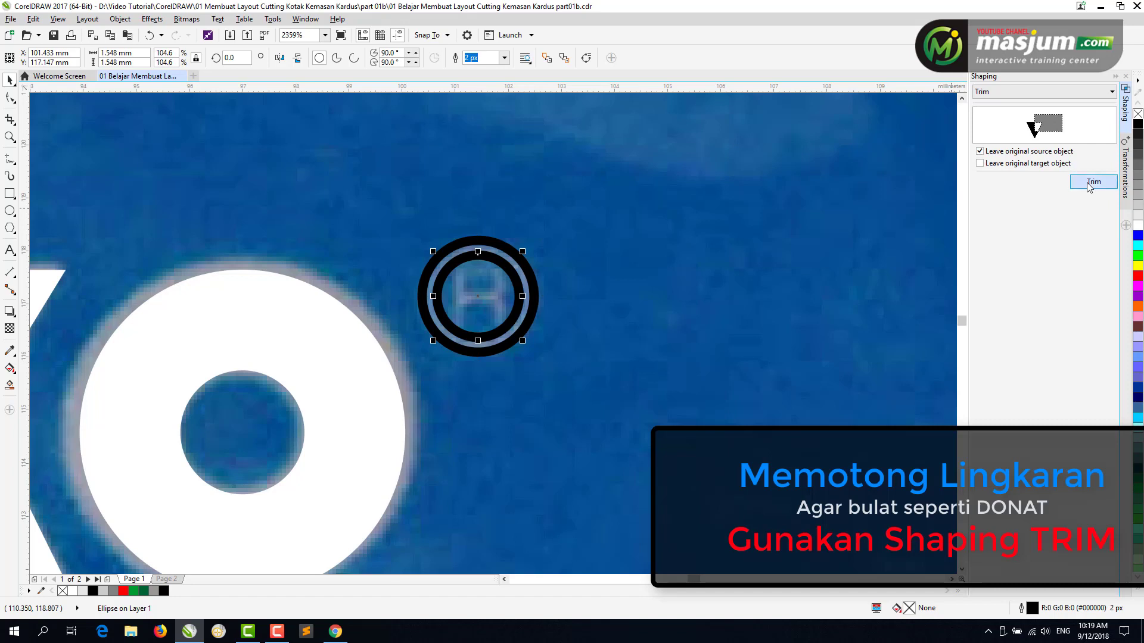
left_click(508, 251)
left_click(528, 217)
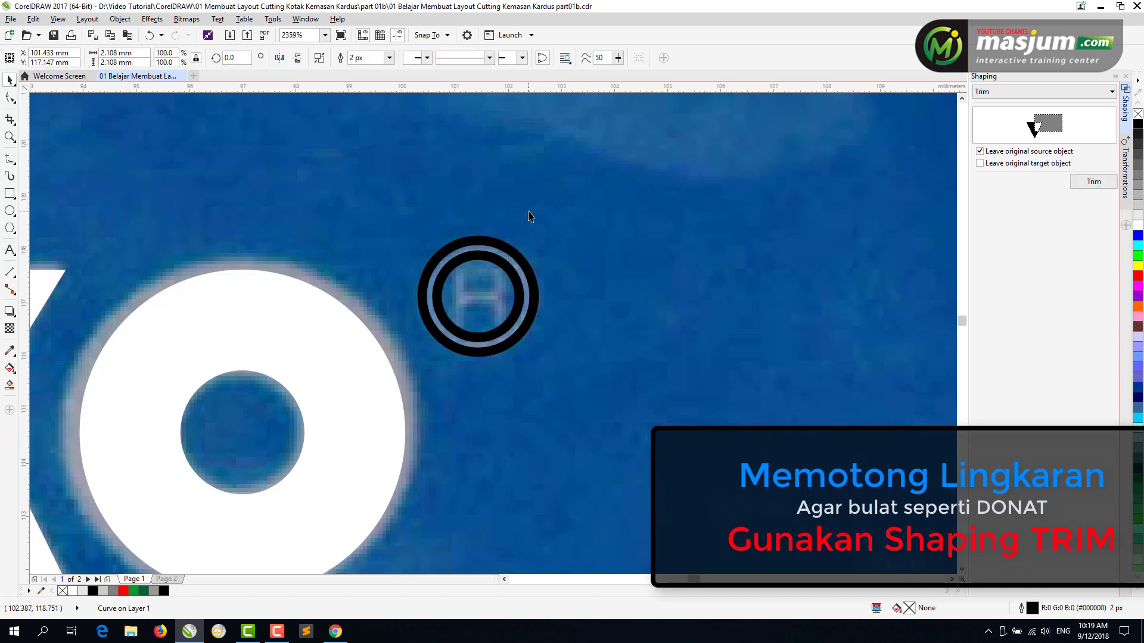
Remove the outline of the trimmed trademark ring and fill it with white.
left_click(499, 271)
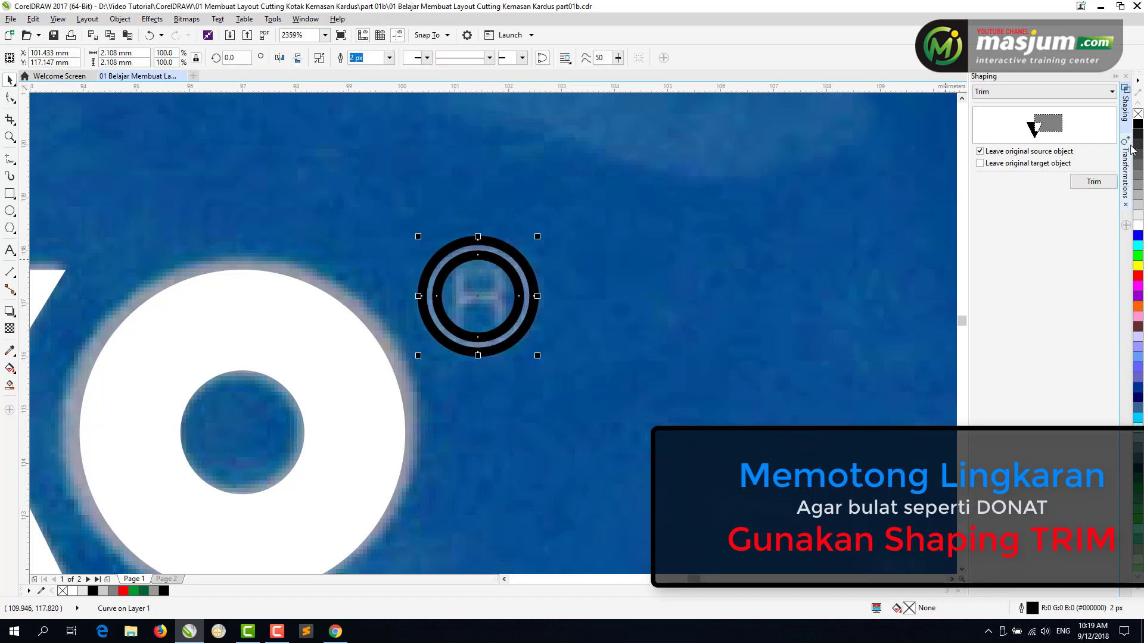
right_click(1137, 114)
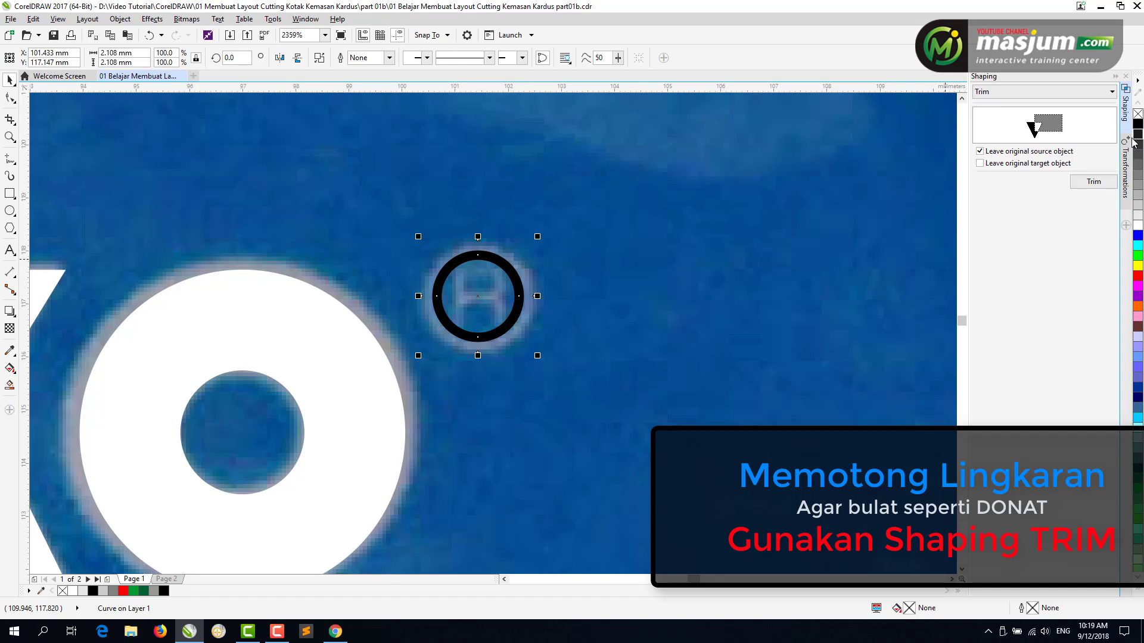
left_click(1138, 230)
Delete the leftover black inner circle inside the white trademark ring.
left_click(507, 284)
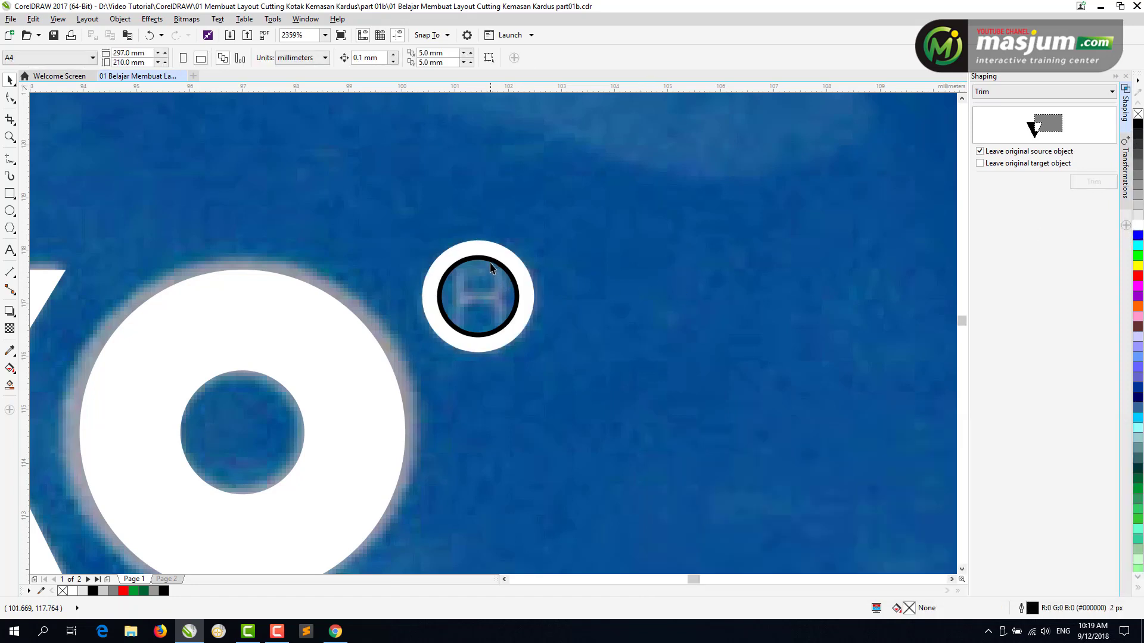
left_click(492, 262)
key("Delete")
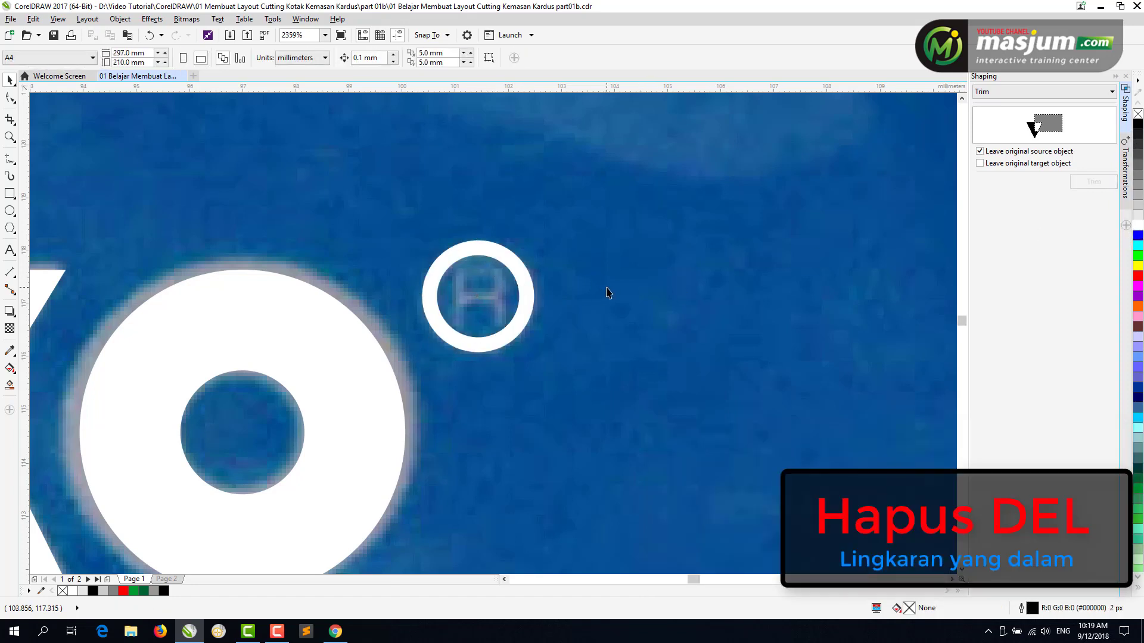
Add an artistic text letter R in Arial and scale it to about 0.82 by 0.94 mm beside the trademark ring.
left_click(9, 250)
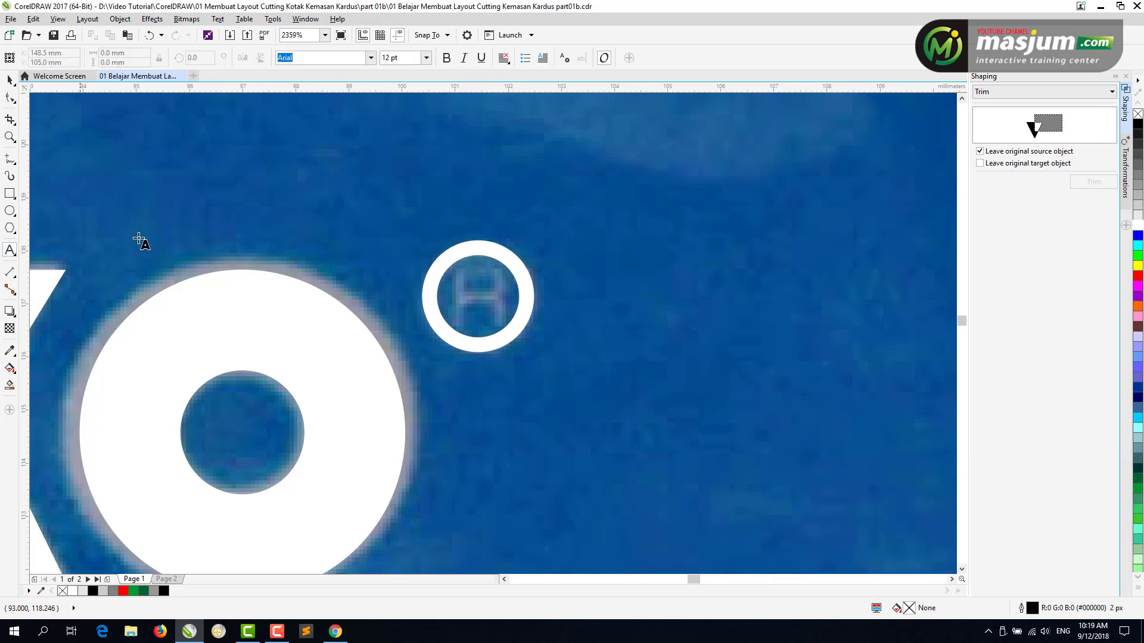
left_click(348, 179)
type("K")
key("ctrl+space")
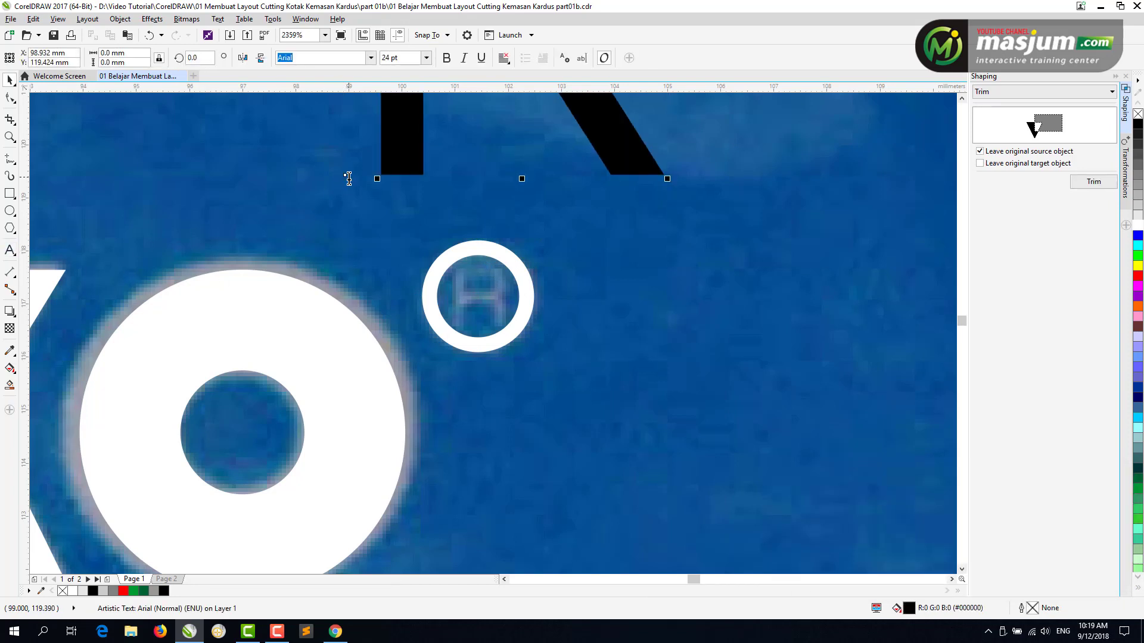
left_click_drag(599, 151, 712, 481)
left_click_drag(780, 180, 710, 317)
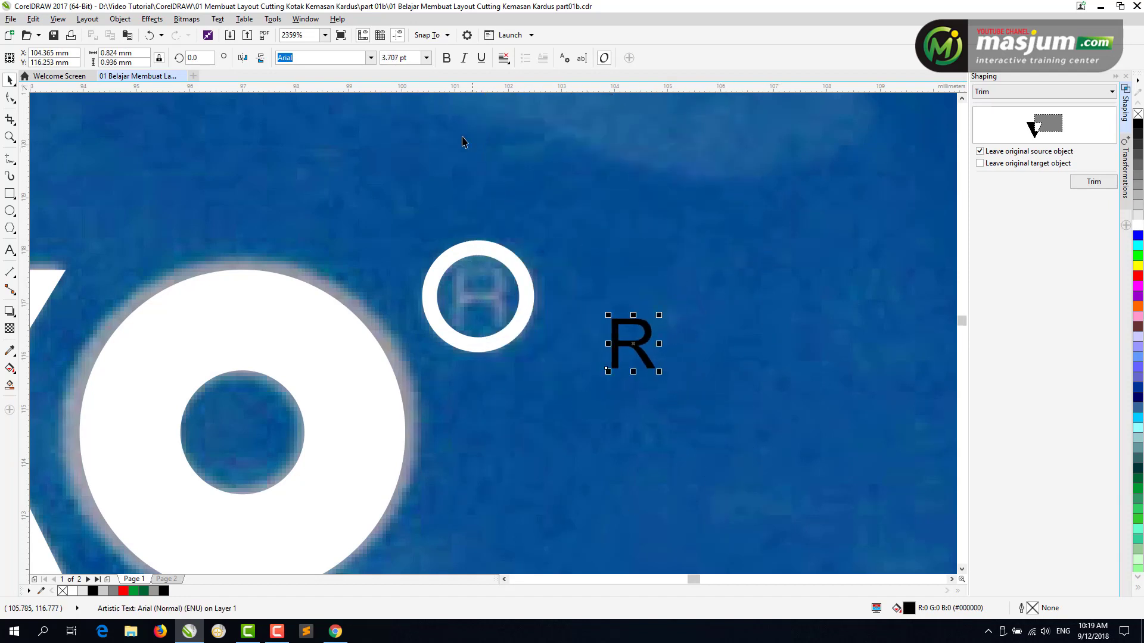
Make the letter R bold and centre it inside the white trademark ring.
left_click(446, 58)
left_click_drag(634, 344, 479, 296)
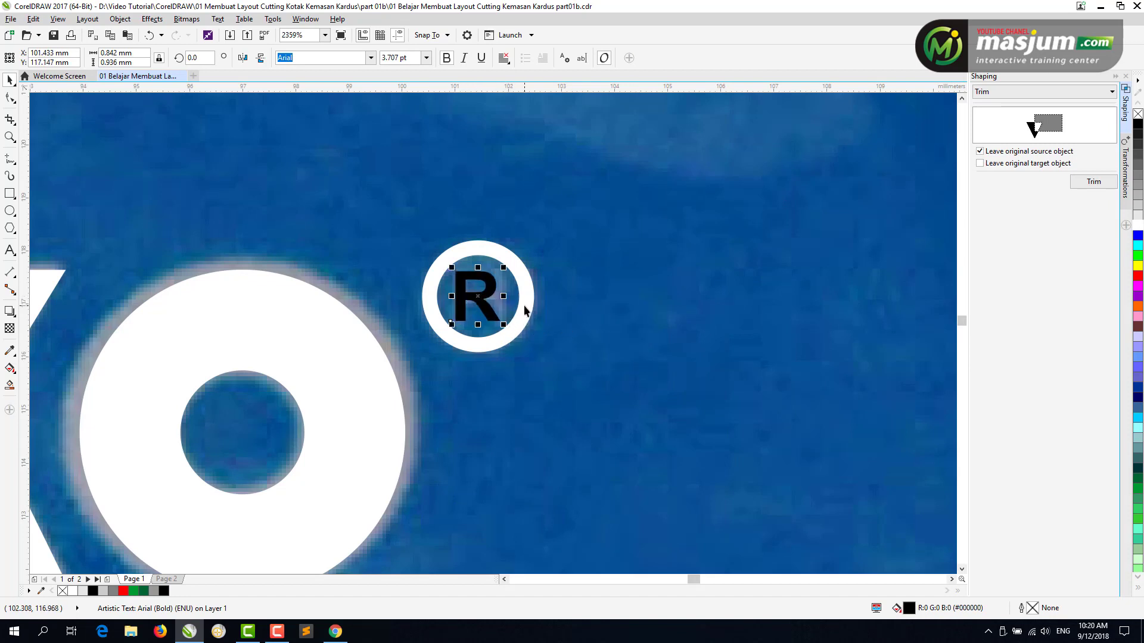
left_click(526, 310)
left_click(581, 320)
left_click_drag(415, 234, 597, 378)
left_click(447, 294)
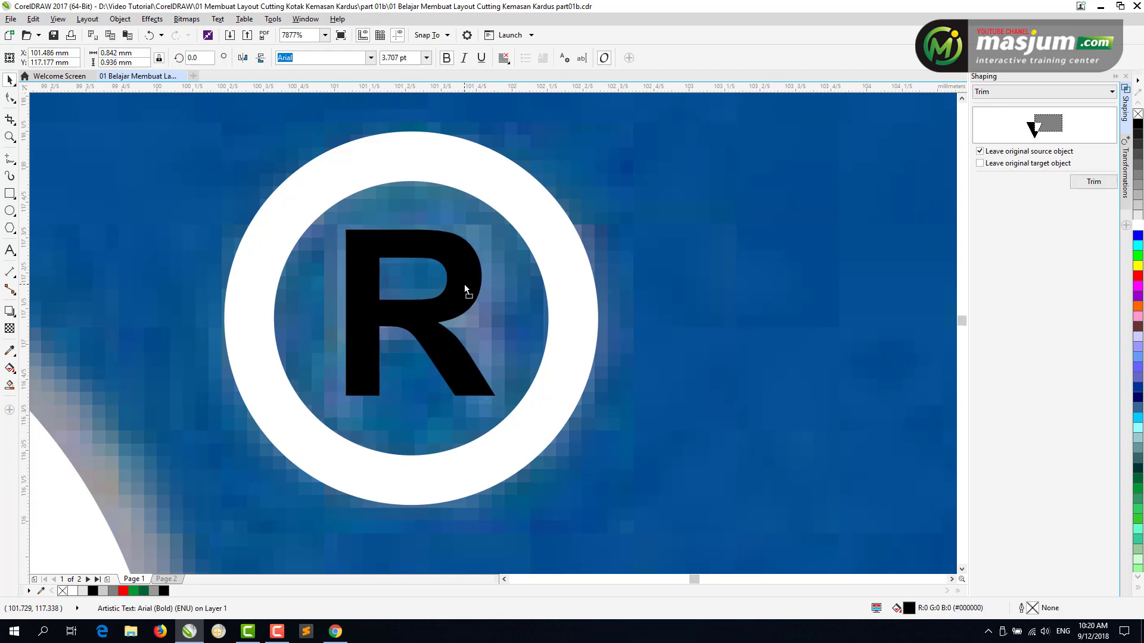
Fill the letter R inside the trademark ring with white.
left_click(587, 320)
scroll(587, 320, "down", 2)
left_click(492, 271)
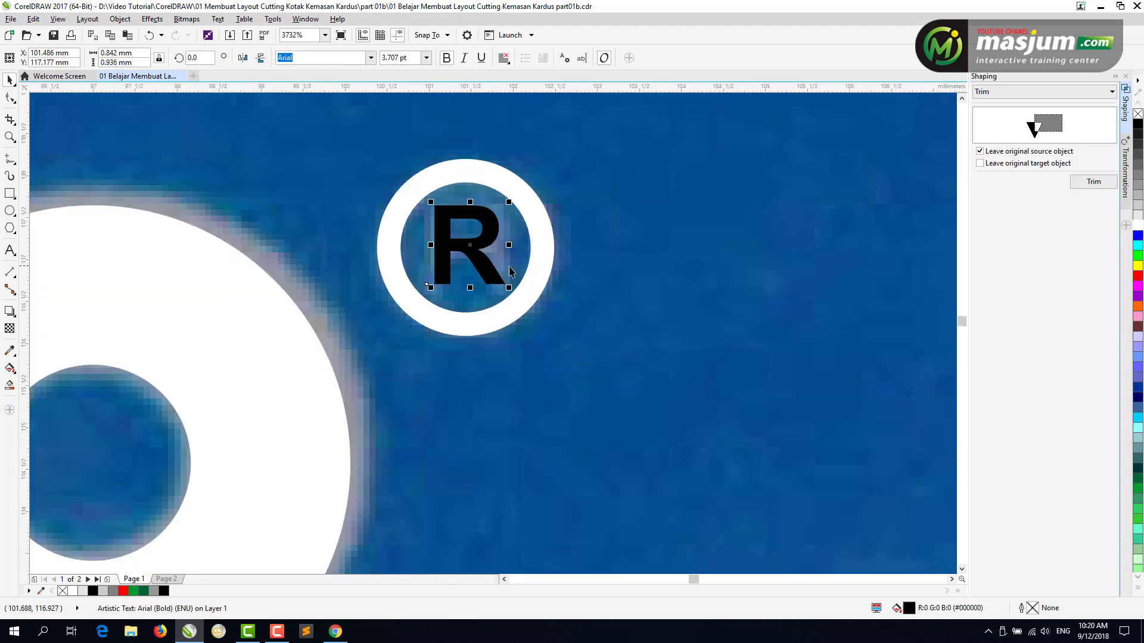
left_click(1136, 227)
left_click(715, 293)
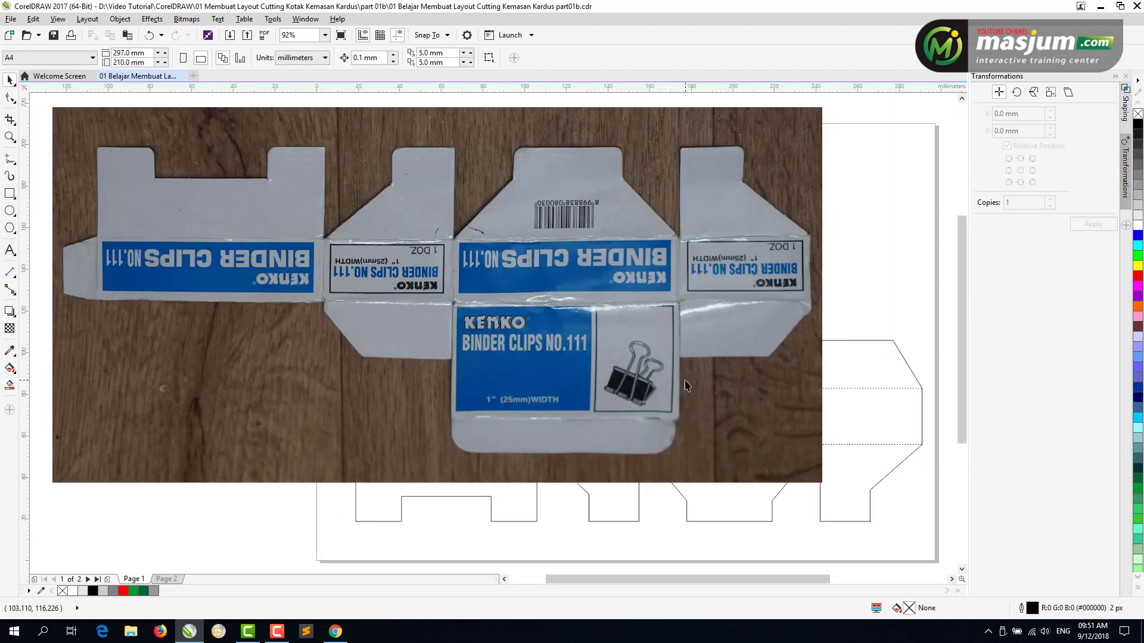
Select all nodes of the letter N outline in the KENKO logo and convert its lines to curves.
left_click_drag(454, 304, 595, 356)
left_click_drag(111, 223, 545, 349)
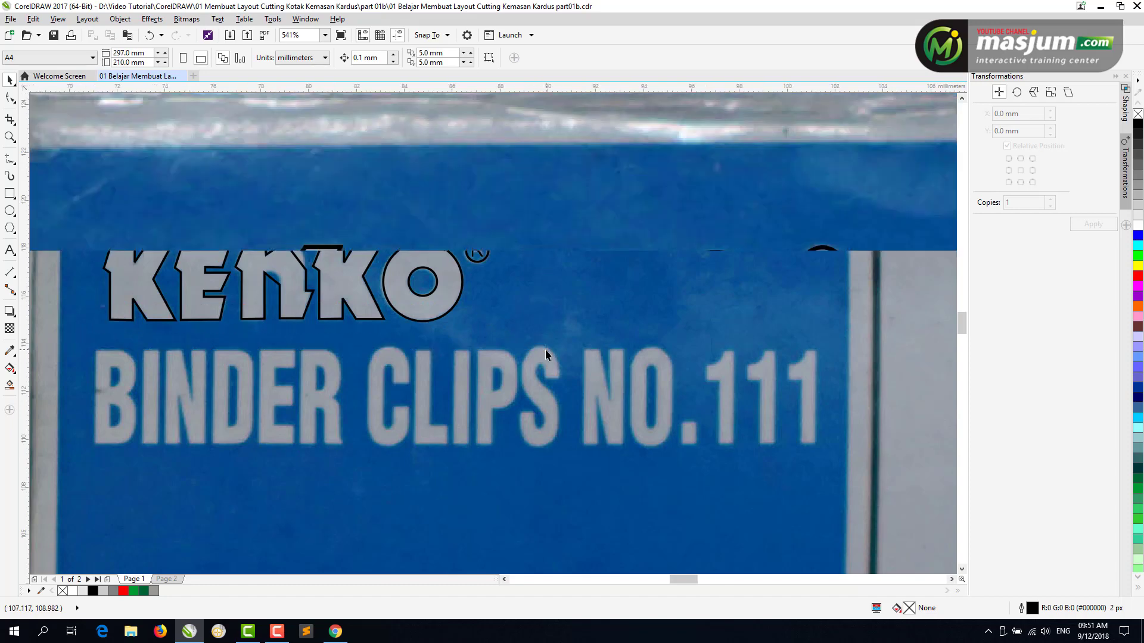
left_click(461, 278)
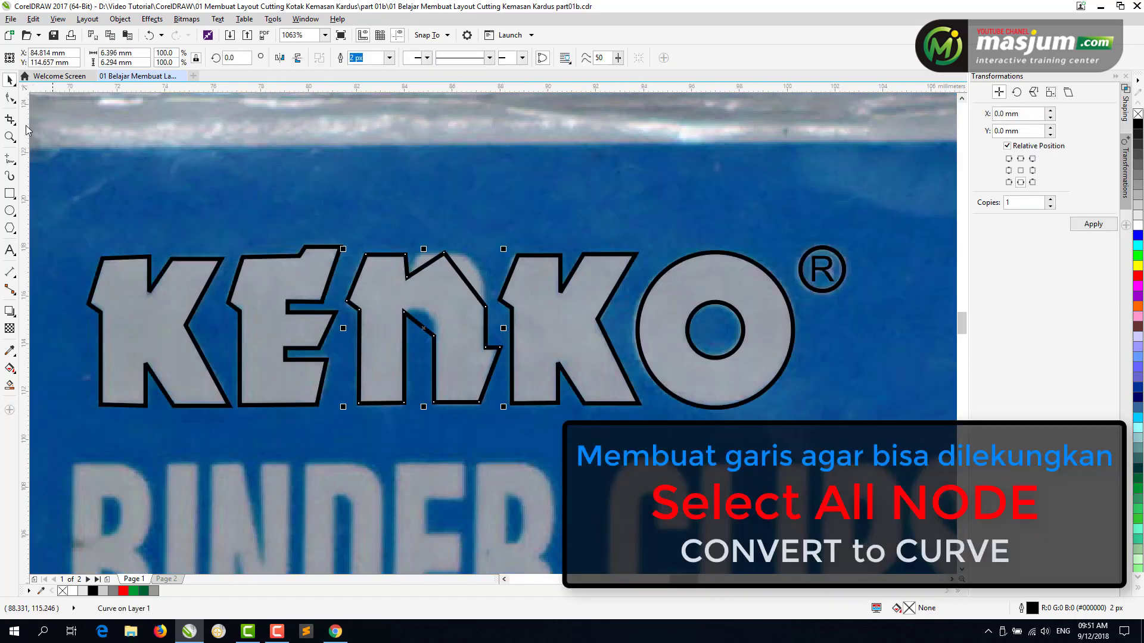
left_click(8, 99)
left_click_drag(332, 243, 541, 434)
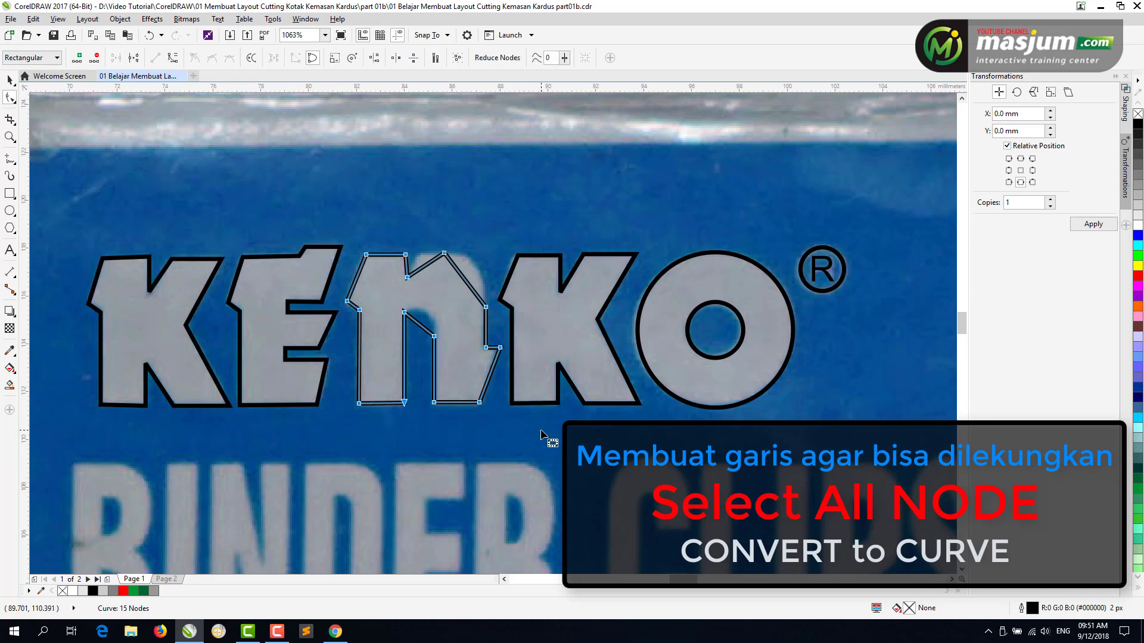
left_click(173, 58)
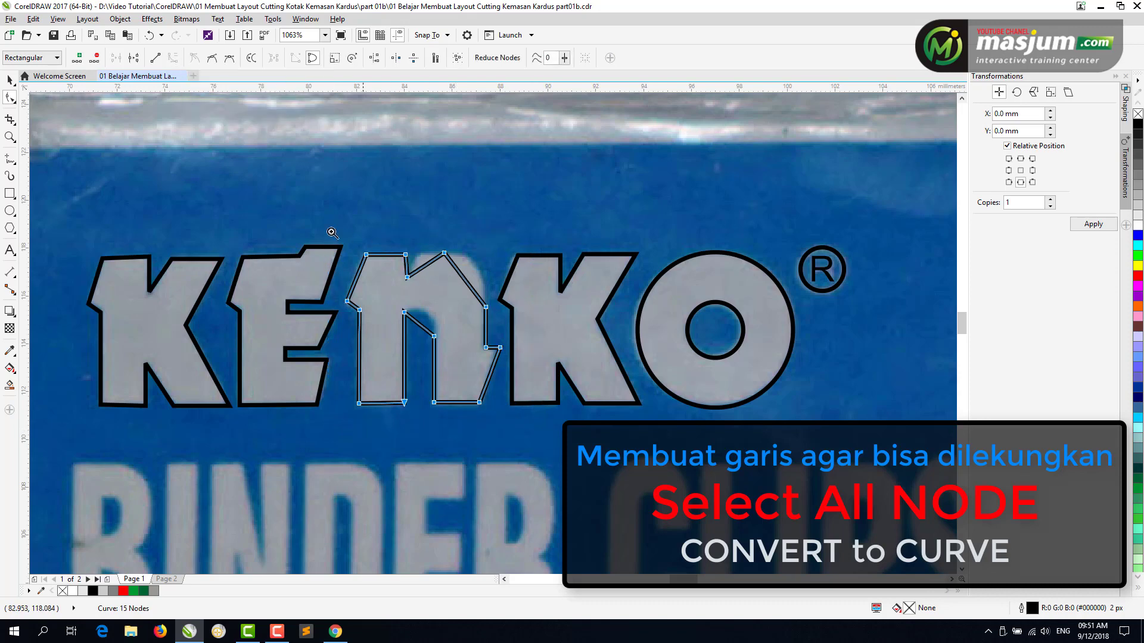
Bend the two slanted segments atop the letter N into a rounded arch following the photo and smooth the node between them.
left_click_drag(331, 233, 568, 411)
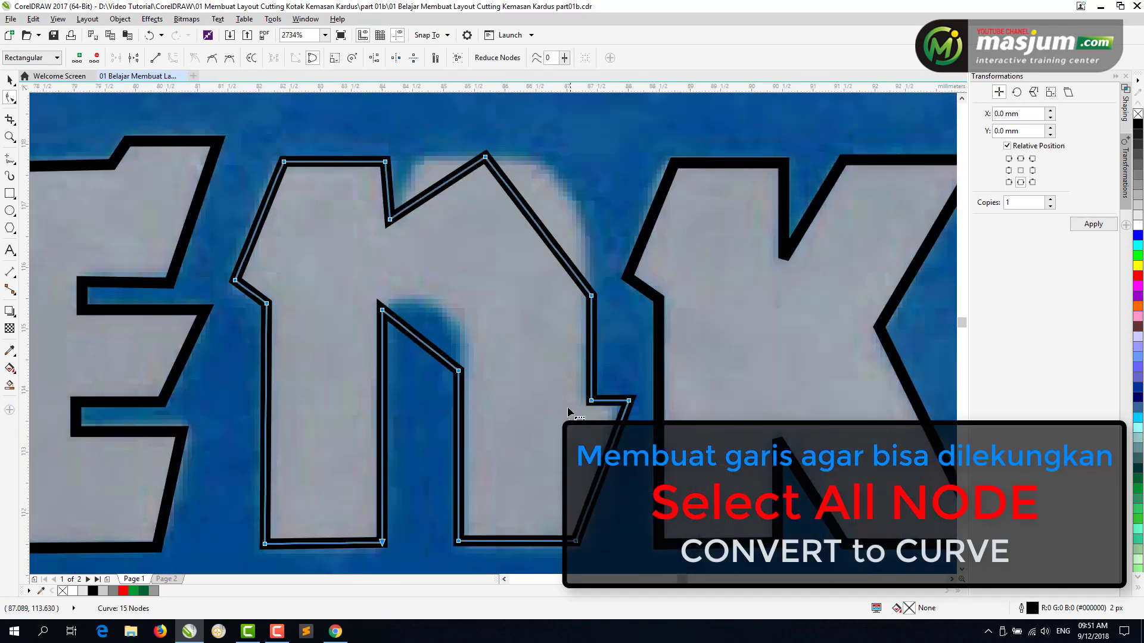
mouse_move(455, 177)
left_mouse_down()
mouse_move(429, 163)
mouse_move(404, 184)
mouse_move(445, 160)
mouse_move(500, 161)
mouse_move(447, 163)
left_mouse_up()
left_click(485, 157)
left_click_drag(536, 226, 558, 185)
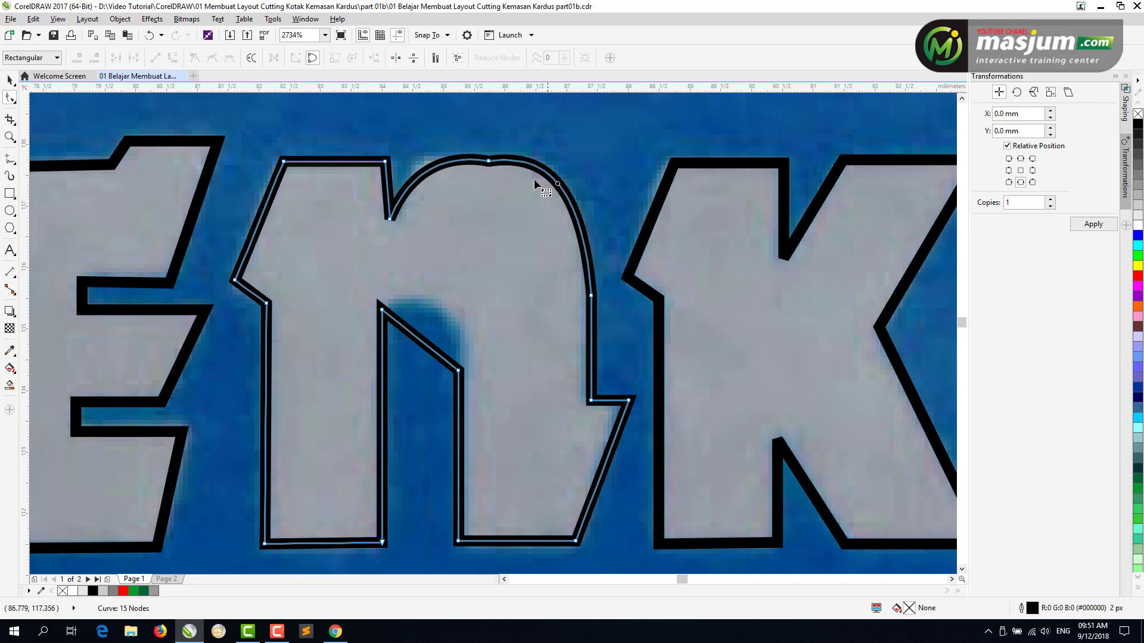
left_click(477, 151)
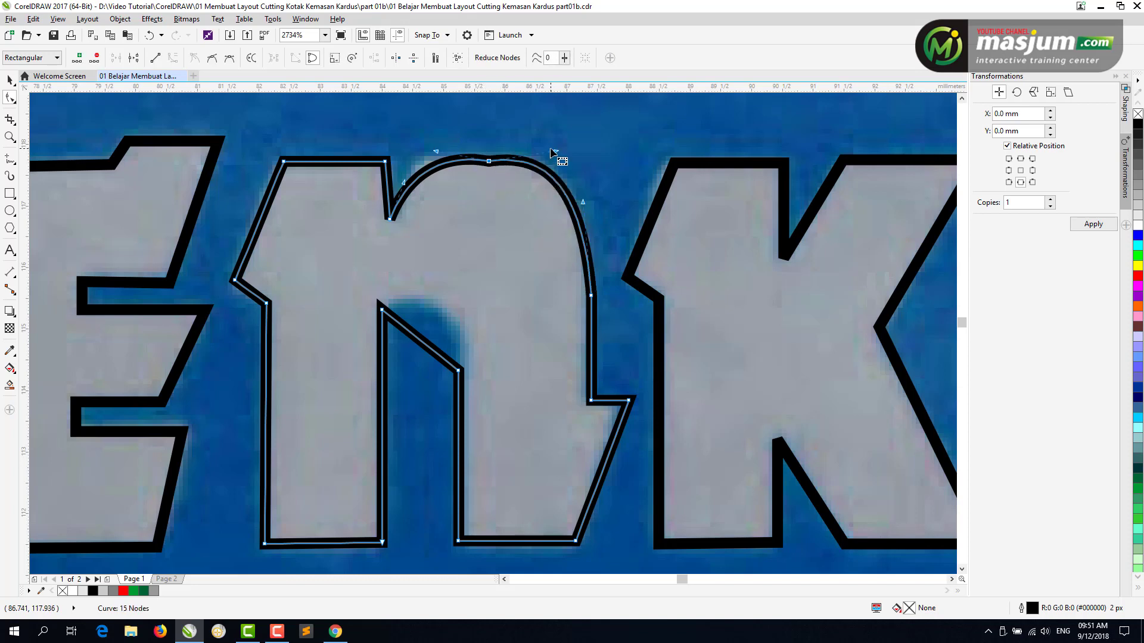
left_click(218, 60)
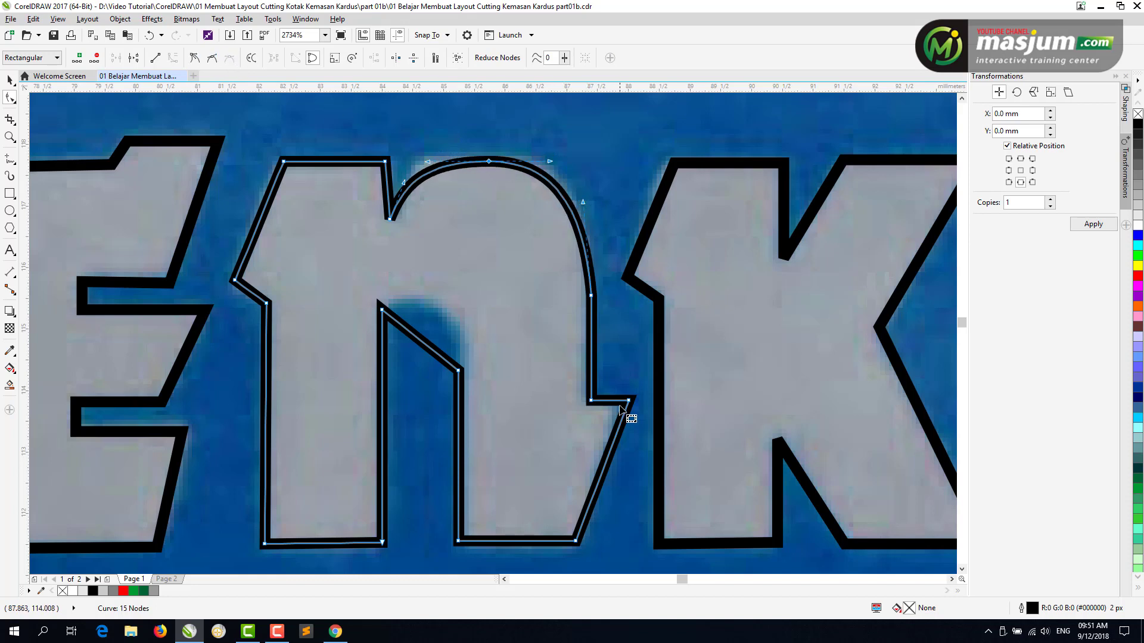
Bend the slanted inner segment of the letter N into a curve and adjust its inner corner to match the photo.
left_click(426, 345)
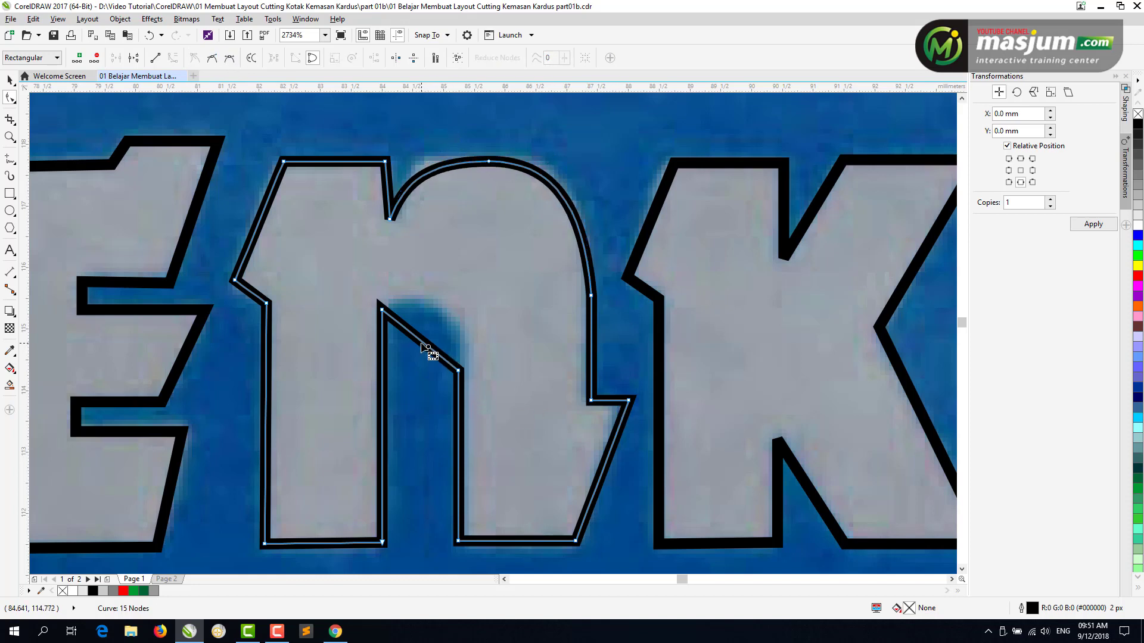
left_click(420, 337)
left_click_drag(419, 343, 453, 321)
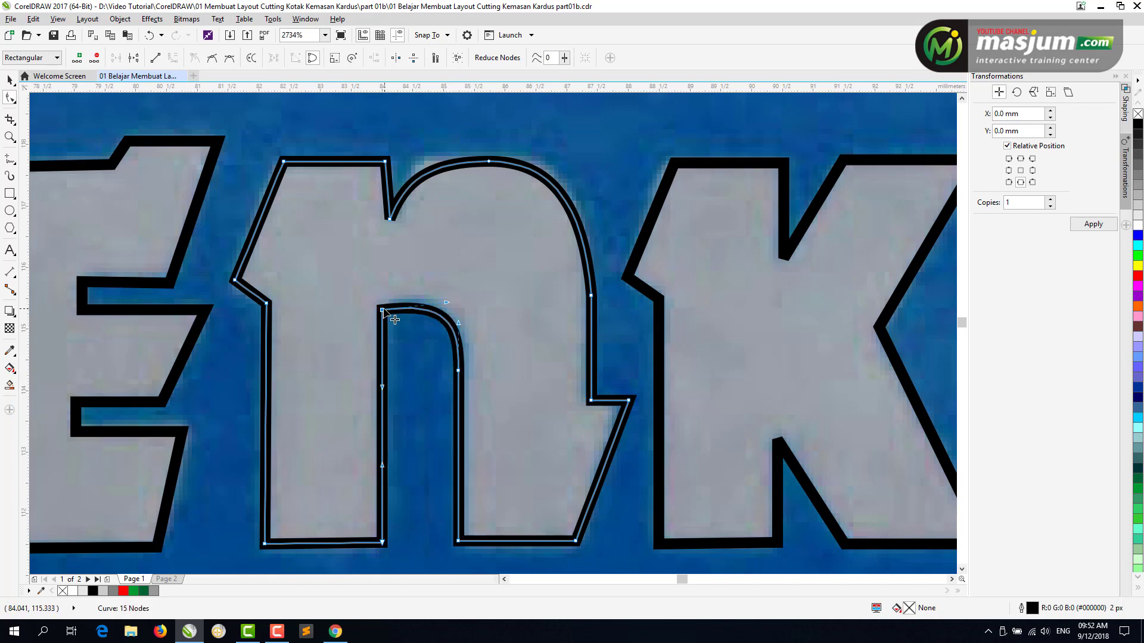
left_click_drag(383, 309, 447, 297)
key("Escape")
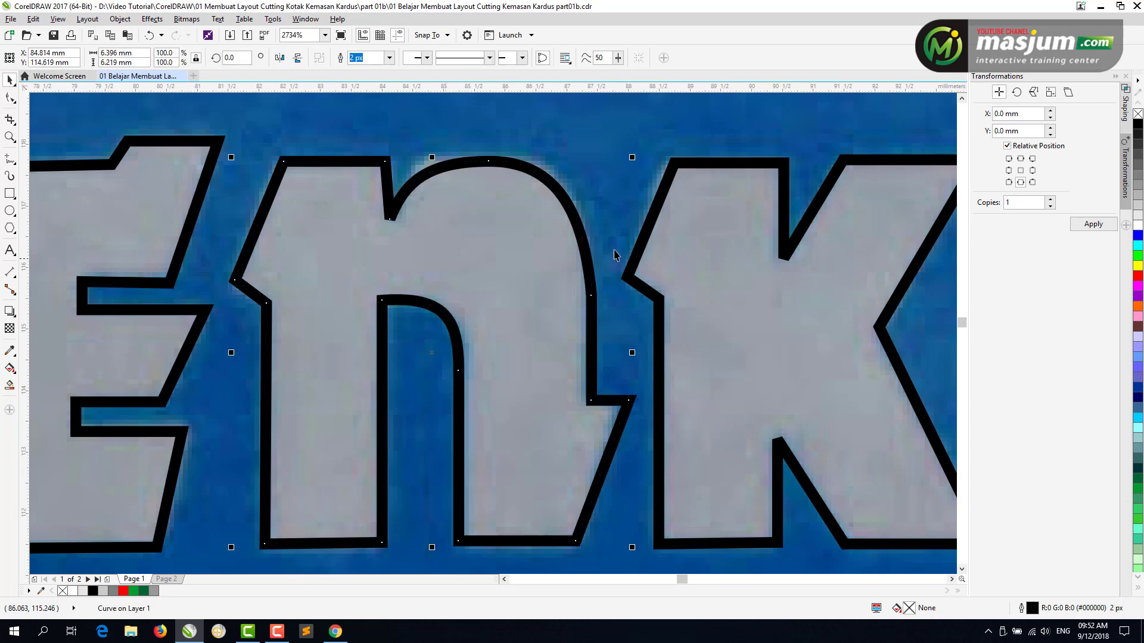
key("space")
Place a horizontal guideline along the top of the KENKO letters and shrink the O's outer circle to about 6.13 mm.
scroll(619, 238, "down", 2)
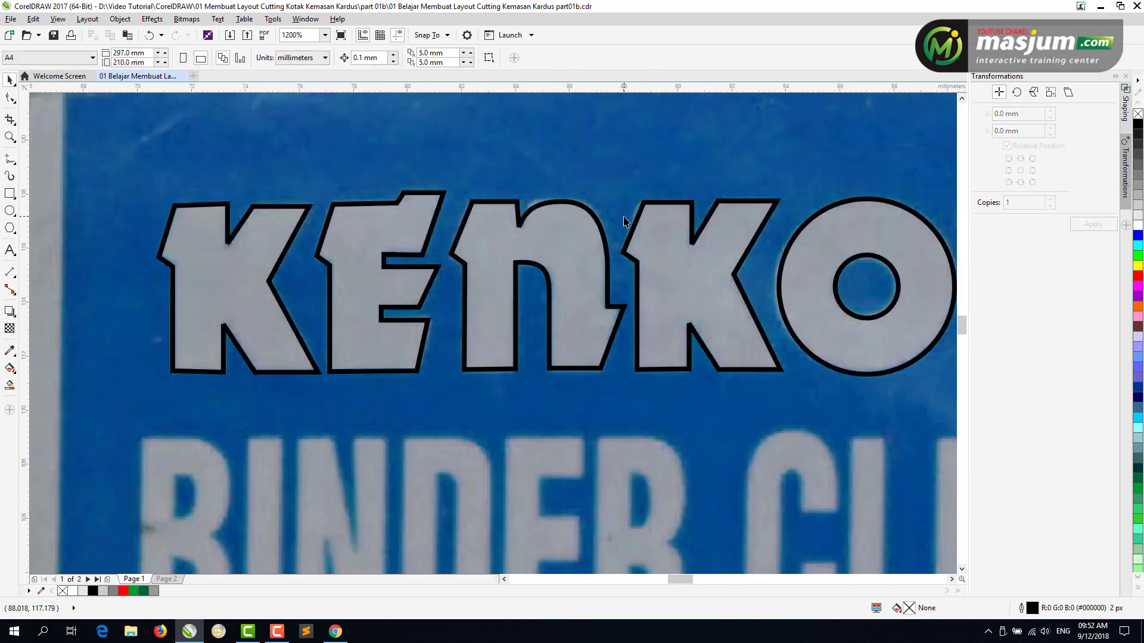
scroll(623, 222, "down", 2)
scroll(551, 213, "up", 2)
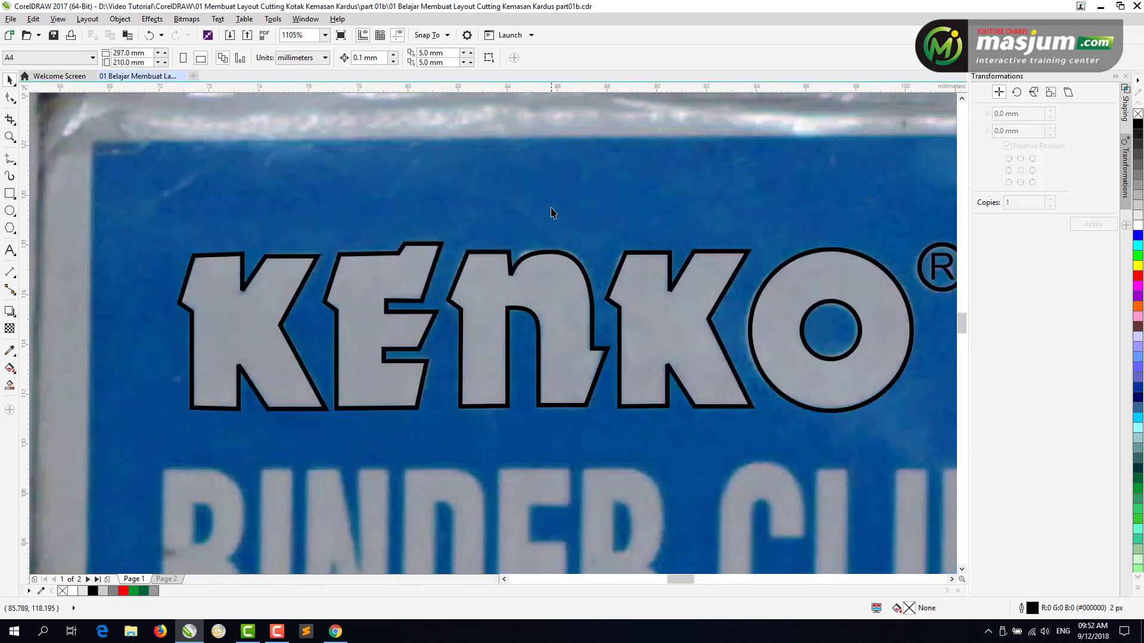
left_click_drag(567, 87, 563, 252)
left_click(806, 260)
left_click_drag(915, 416, 911, 415)
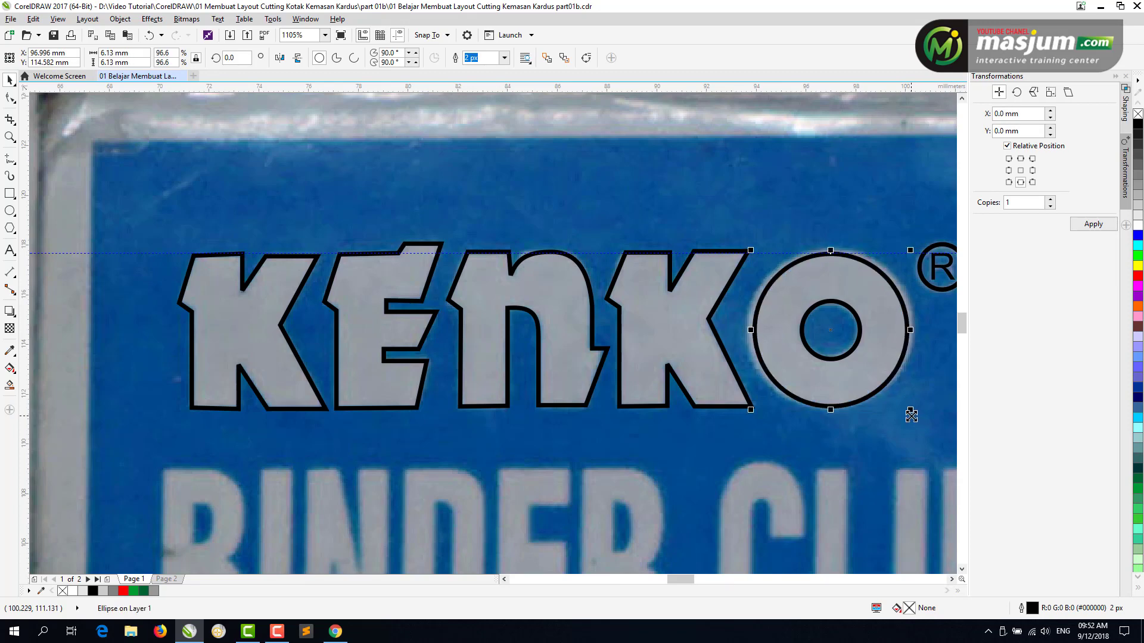
Align the top corner nodes of the second K with the upper guideline.
left_click_drag(215, 206, 813, 440)
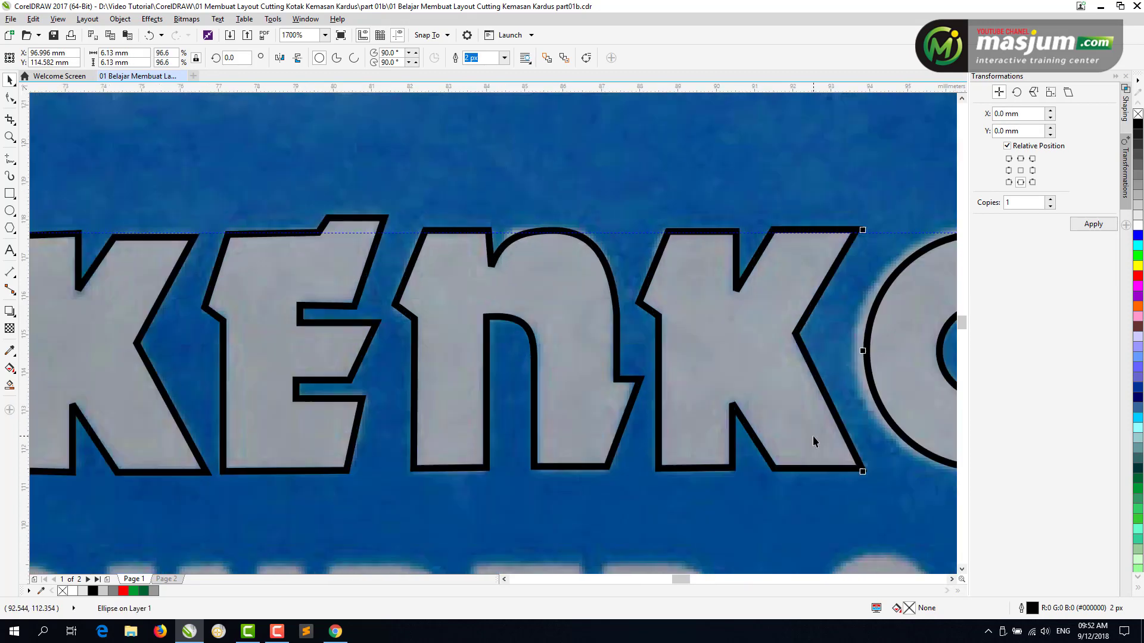
left_click(951, 579)
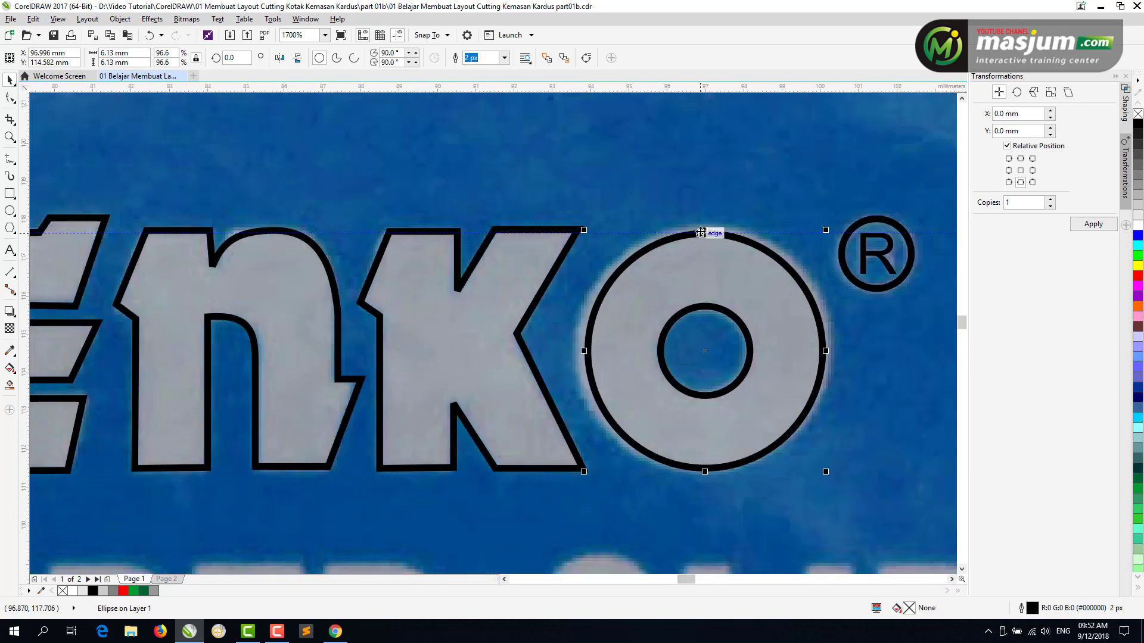
left_click(489, 244)
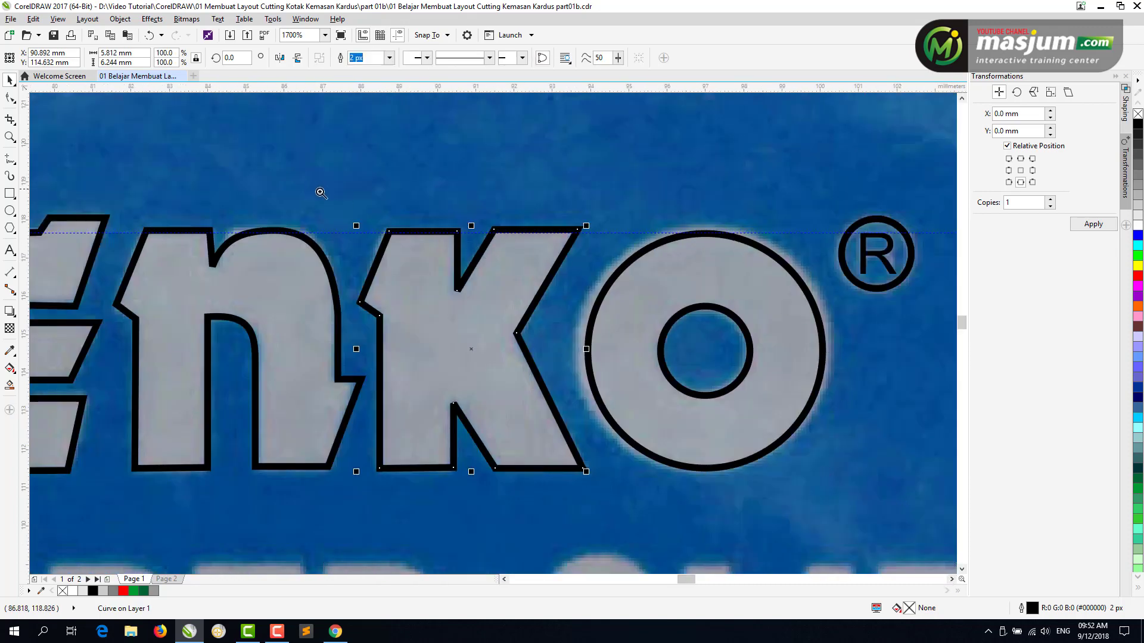
left_click_drag(315, 187, 754, 344)
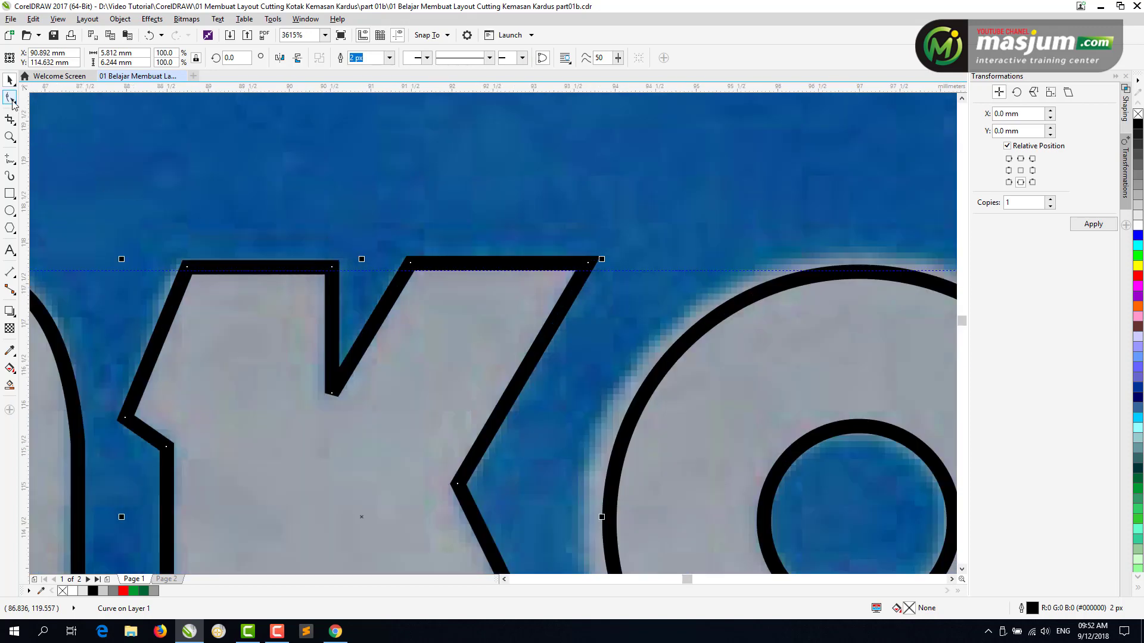
left_click(12, 100)
left_click_drag(150, 249, 590, 272)
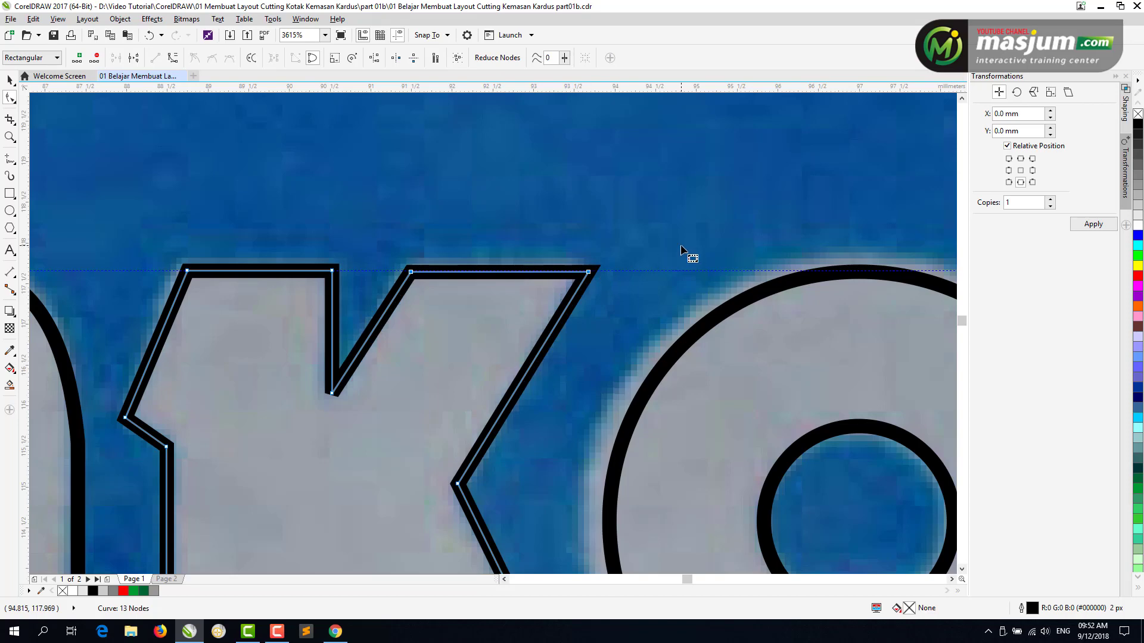
Align the top corner nodes of the first K with the upper guideline.
scroll(689, 280, "down", 2)
scroll(112, 226, "down", 2)
key("F4")
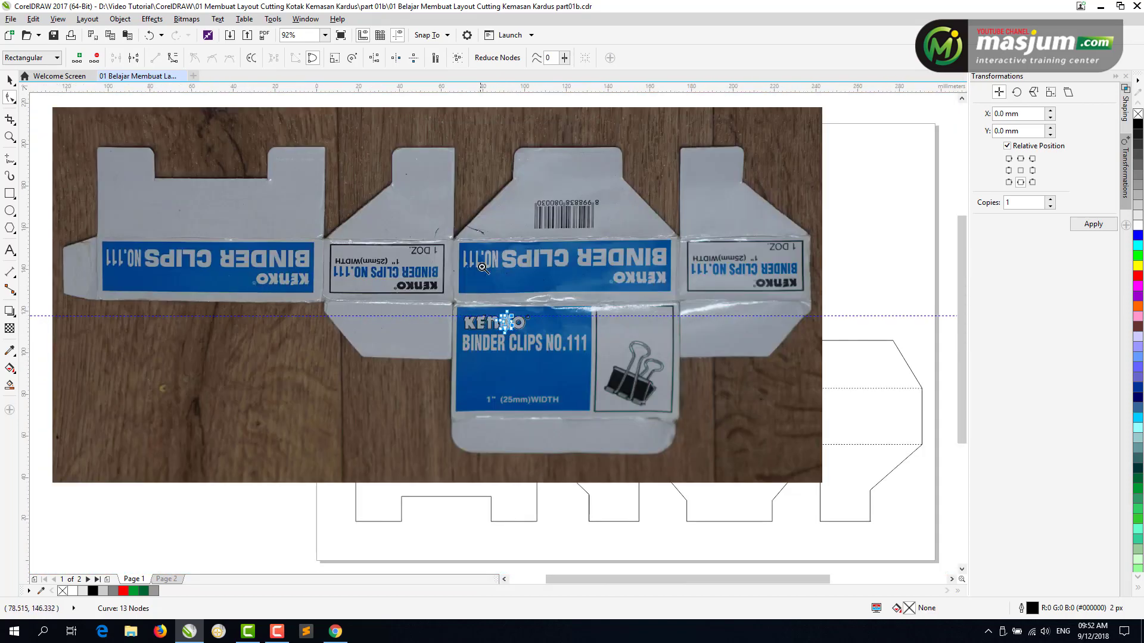
scroll(486, 319, "up", 10)
scroll(337, 342, "up", 5)
left_click_drag(227, 328, 235, 321)
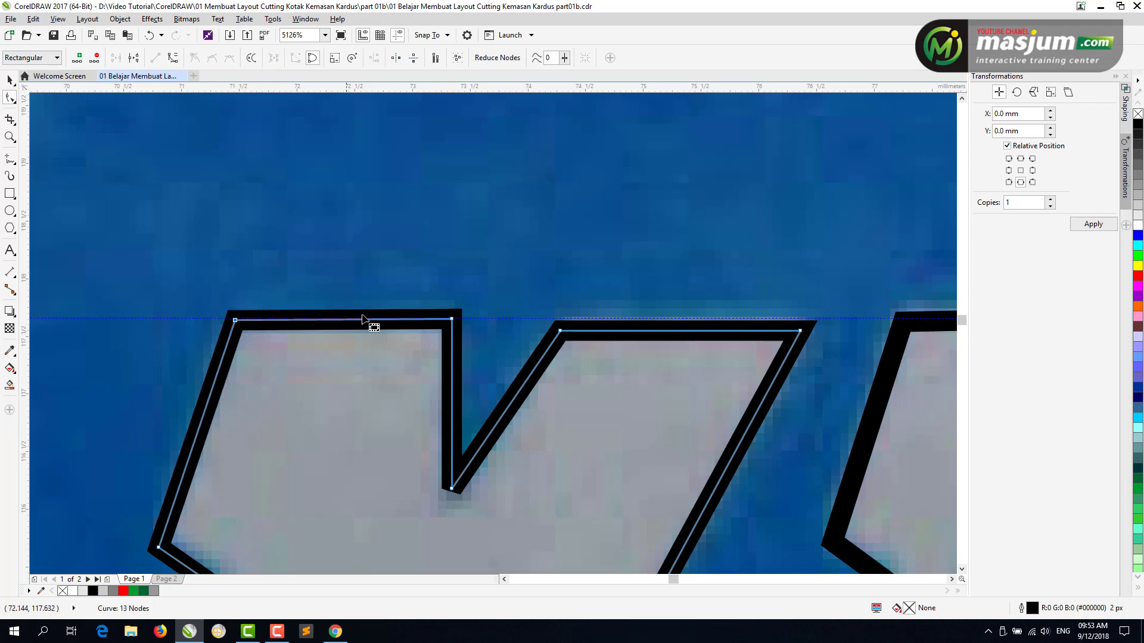
left_click_drag(560, 330, 569, 316)
left_click_drag(800, 330, 806, 319)
Place a second horizontal guideline along the bottom edge of the O in the KENKO logo.
scroll(817, 329, "down", 8)
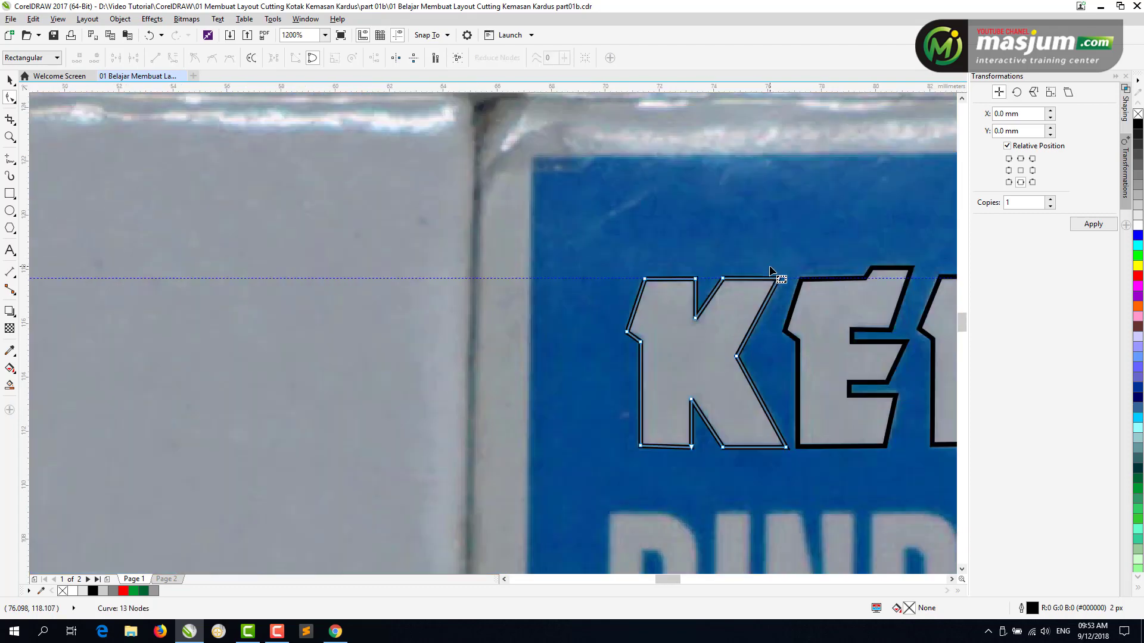
scroll(740, 388, "down", 2)
scroll(511, 275, "up", 2)
left_click_drag(551, 88, 447, 425)
key("Escape")
scroll(768, 429, "up", 4)
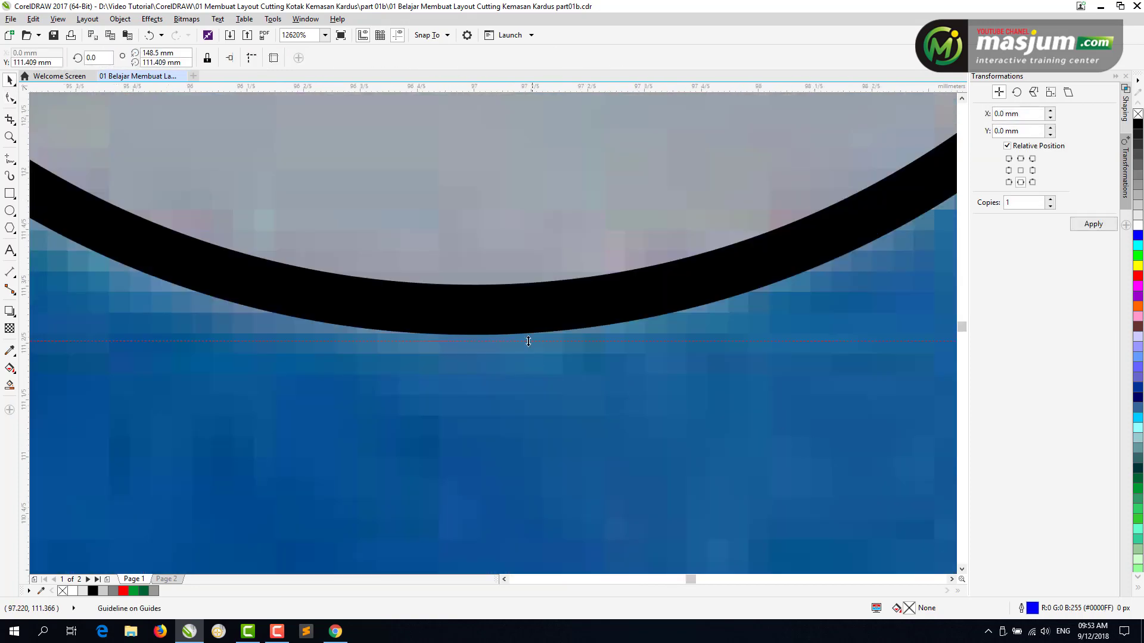
Align the bottom corner nodes of the letter N's right leg with the lower guideline.
scroll(520, 312, "down", 3)
scroll(539, 382, "up", 1)
scroll(540, 382, "up", 3)
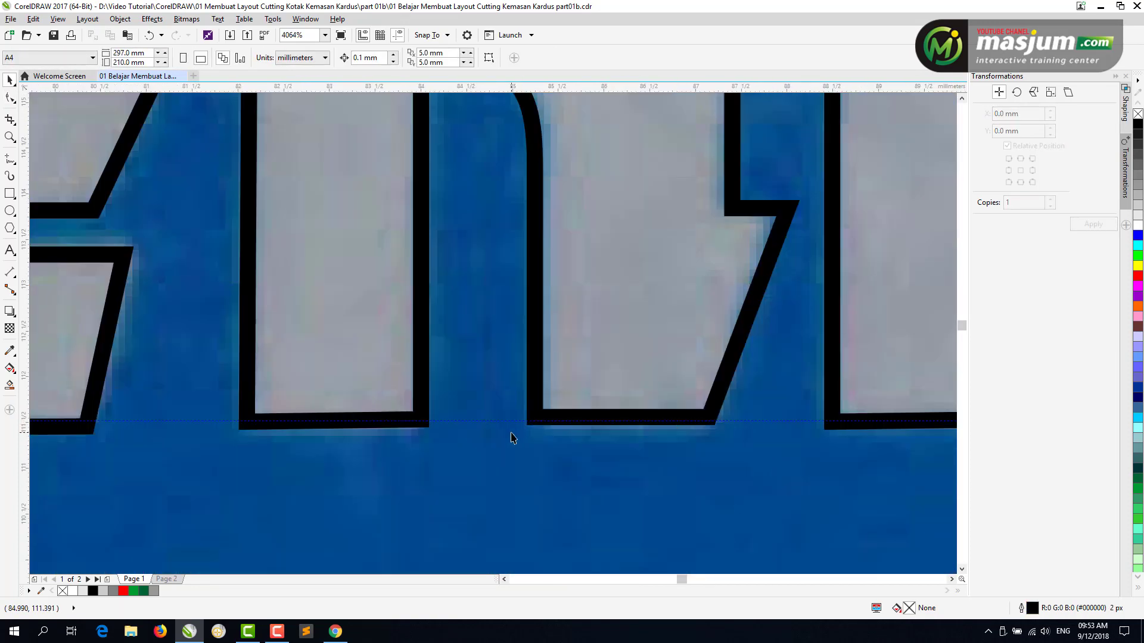
left_click(717, 401)
key("F10")
left_click_drag(725, 425, 727, 431)
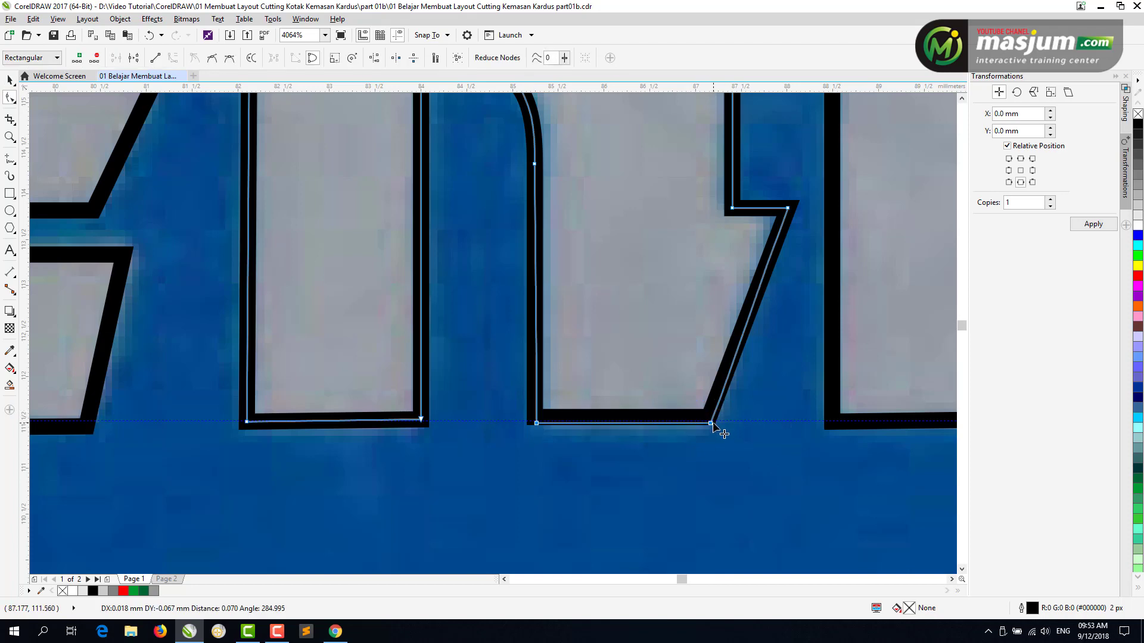
Align the bottom corner nodes of the letter E with the lower guideline.
key("z")
left_click_drag(323, 291, 815, 421)
scroll(777, 426, "down", 2)
left_click(504, 579)
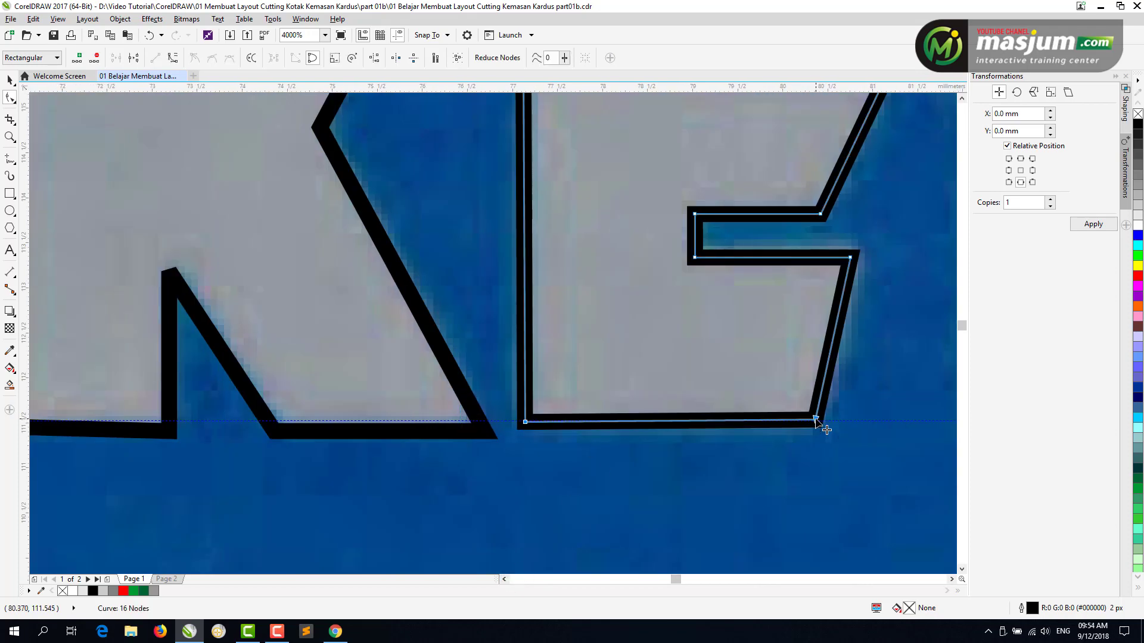
Align the bottom corner nodes of both legs of the first K with the lower guideline.
left_click(495, 434)
left_click_drag(276, 423, 269, 421)
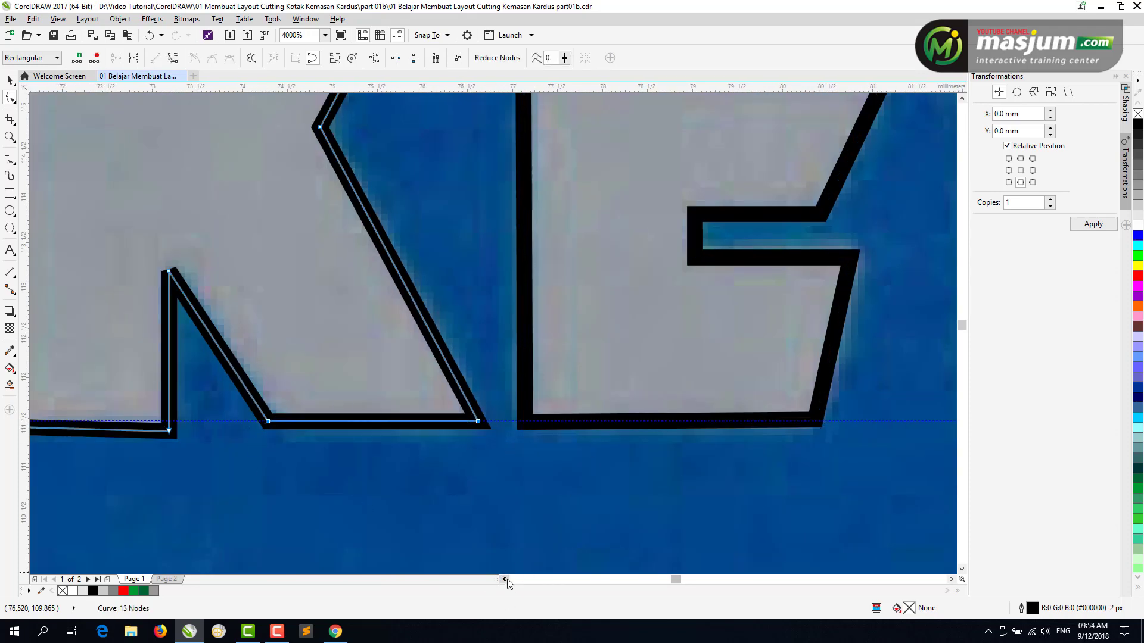
left_click(504, 579)
left_click_drag(541, 430, 541, 420)
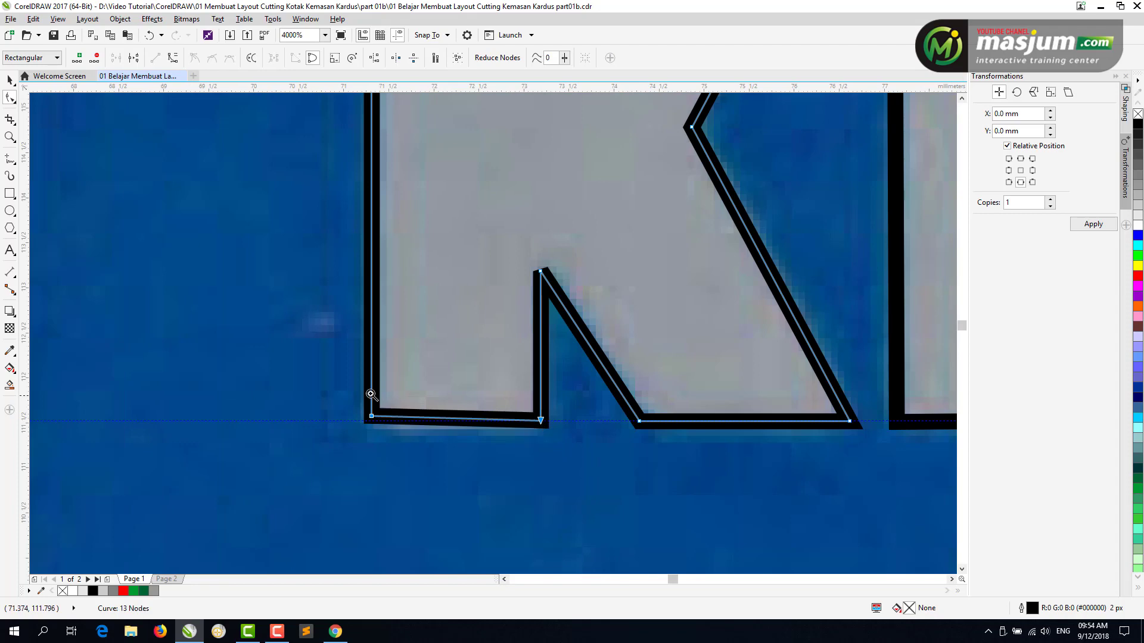
scroll(411, 444, "up", 4)
left_click_drag(236, 316, 223, 310)
scroll(590, 427, "down", 7)
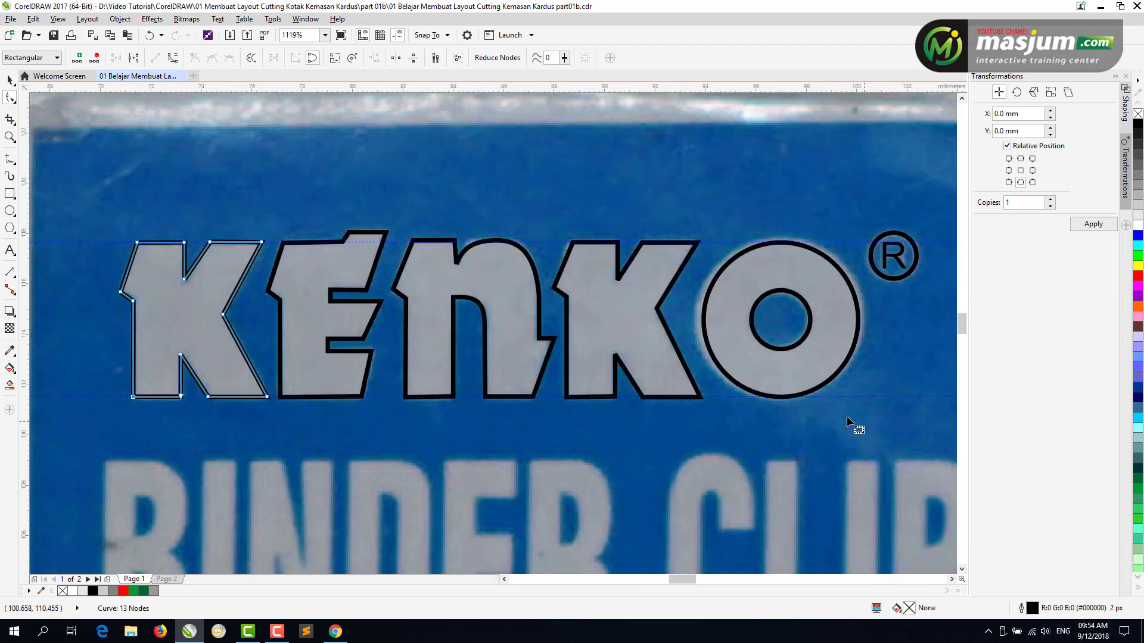
Delete the upper horizontal guideline running along the top of the KENKO logo.
left_click(846, 416)
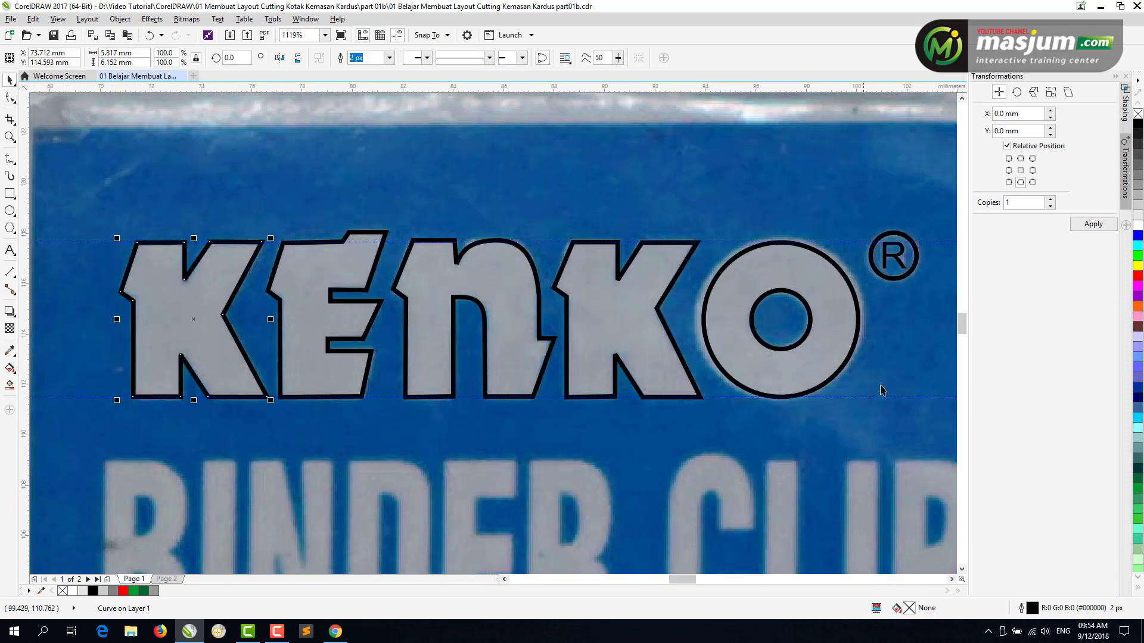
key("space")
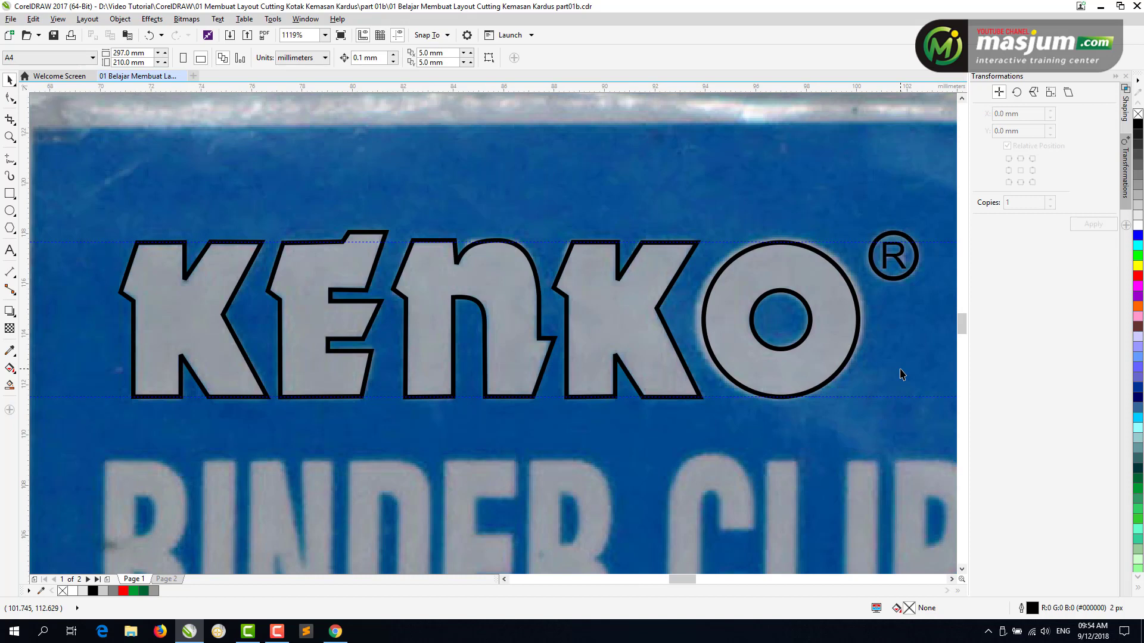
left_click(929, 243)
key("Delete")
Trim the O's outer circle with its inner circle, keeping the original source object.
left_click(805, 307)
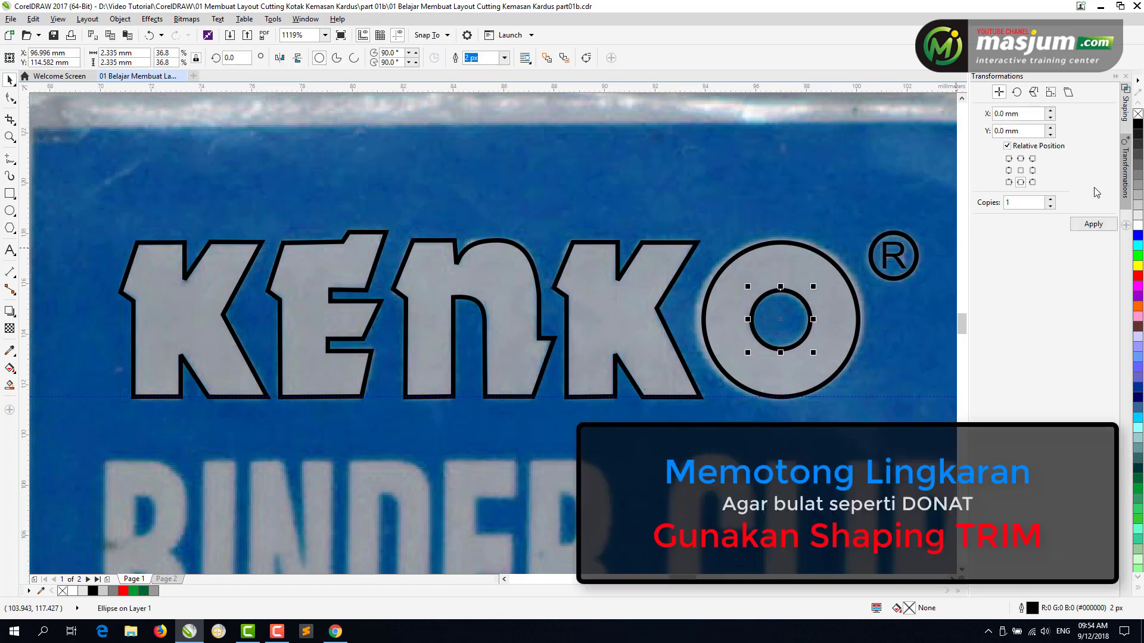
left_click(1126, 107)
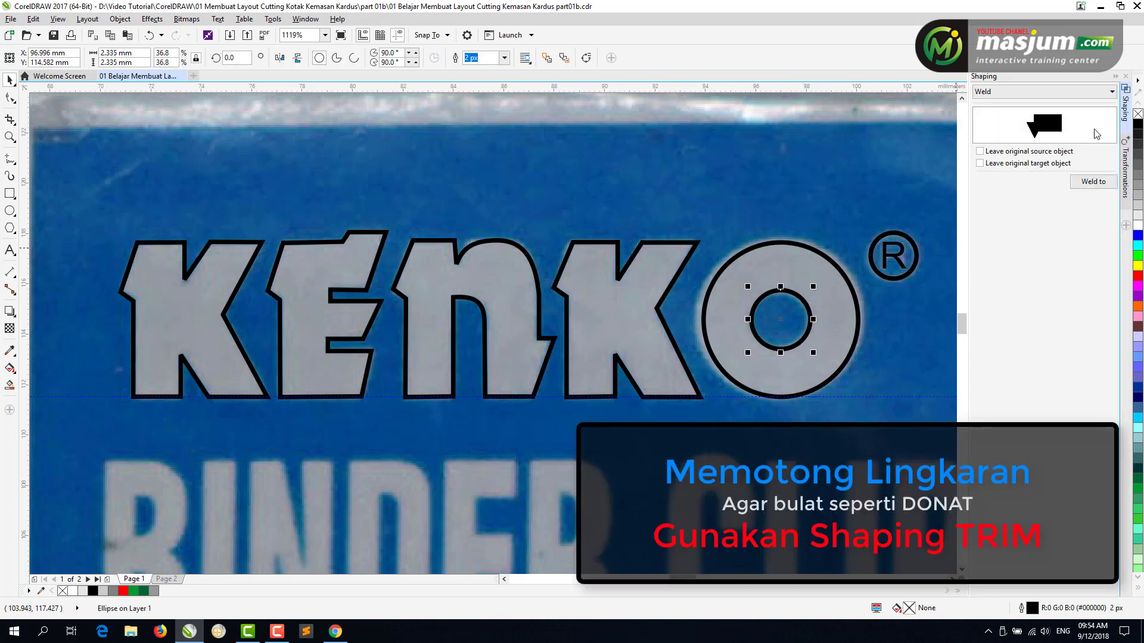
left_click(1031, 92)
left_click(1019, 107)
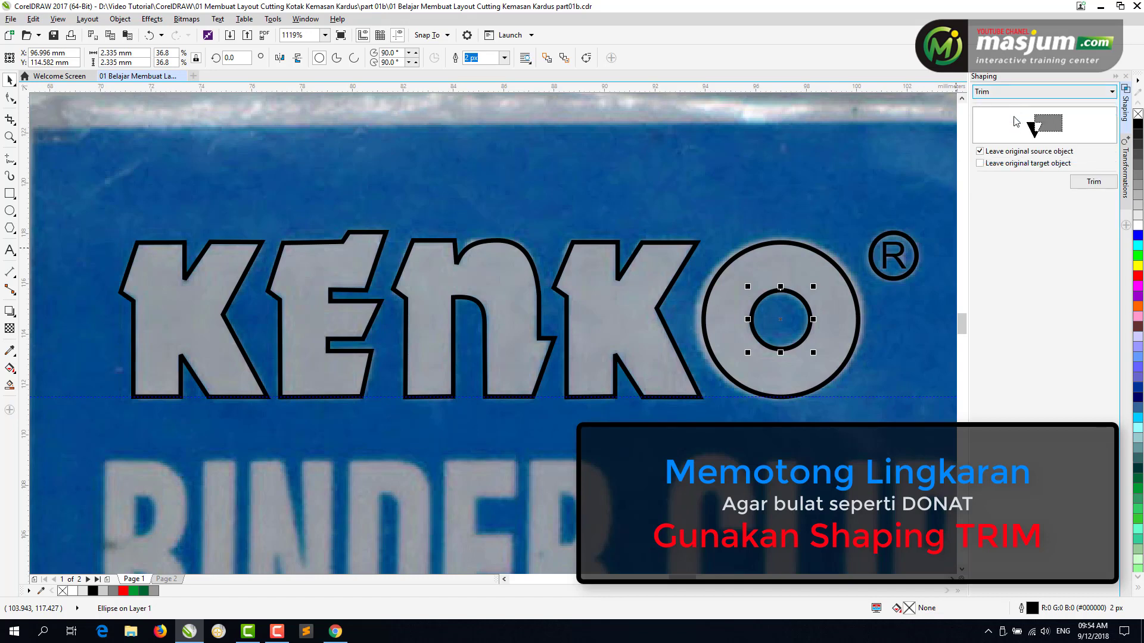
left_click(1093, 182)
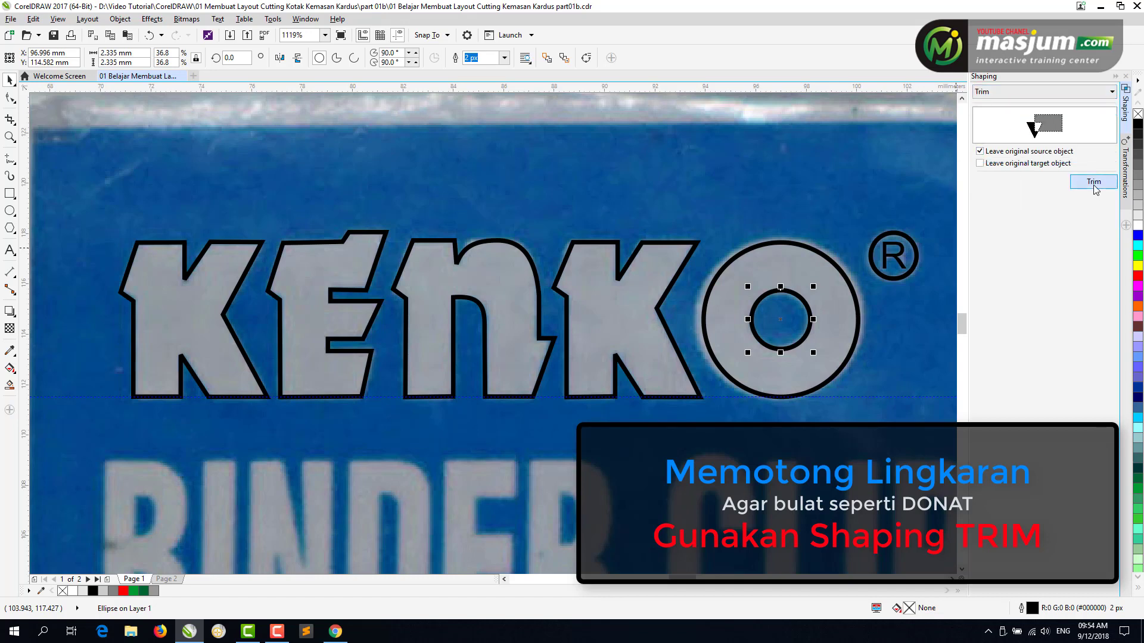
left_click(783, 245)
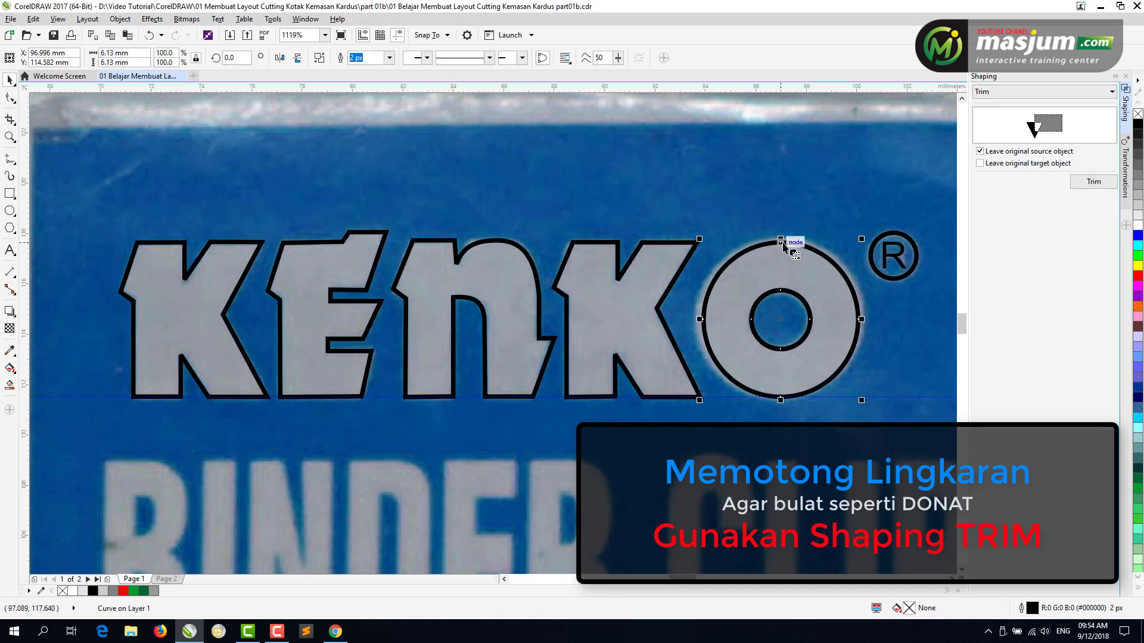
left_click(802, 219)
Weld the trimmed O and the other four KENKO letters into one shape.
left_click(797, 249)
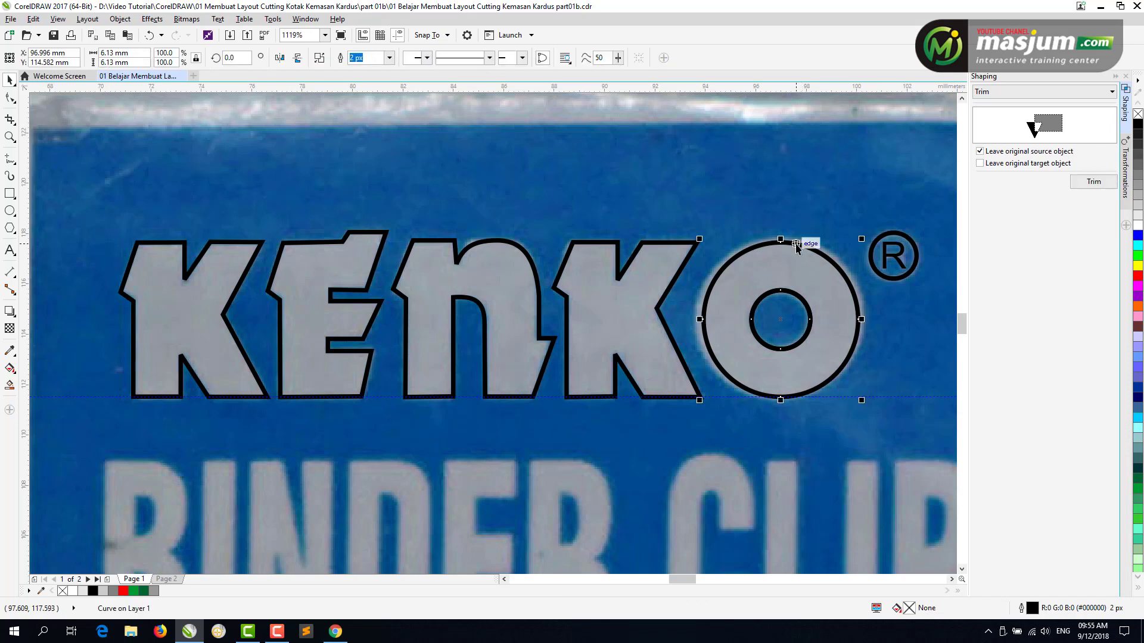
left_click_drag(91, 208, 703, 417)
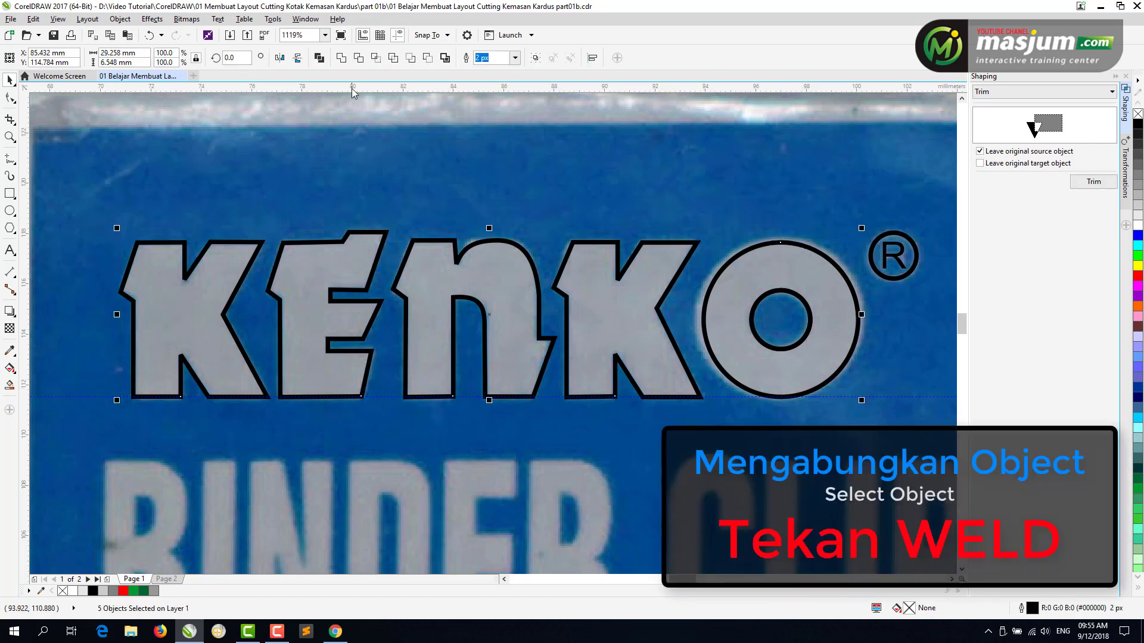
left_click(341, 58)
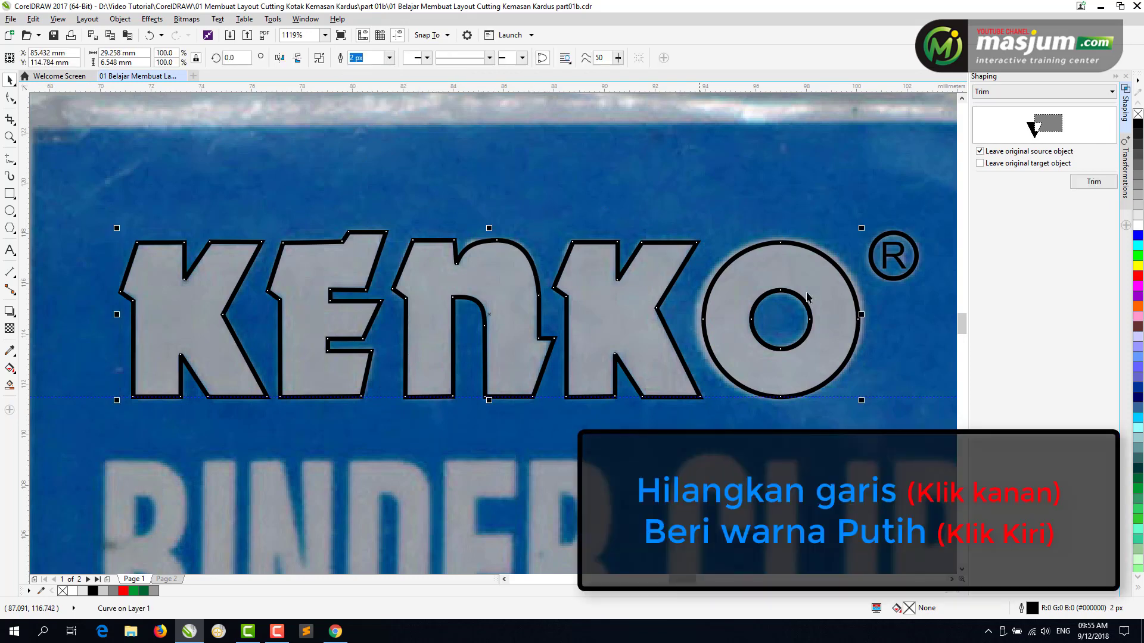
Remove the outline from the welded KENKO lettering and fill it with white.
right_click(1138, 114)
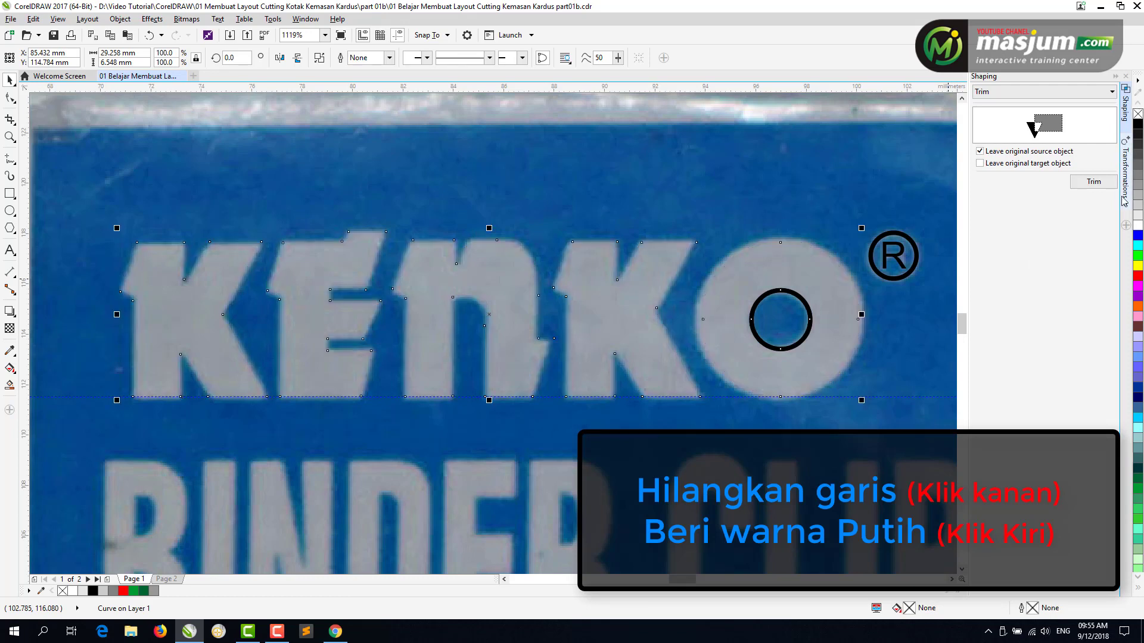
left_click(1137, 227)
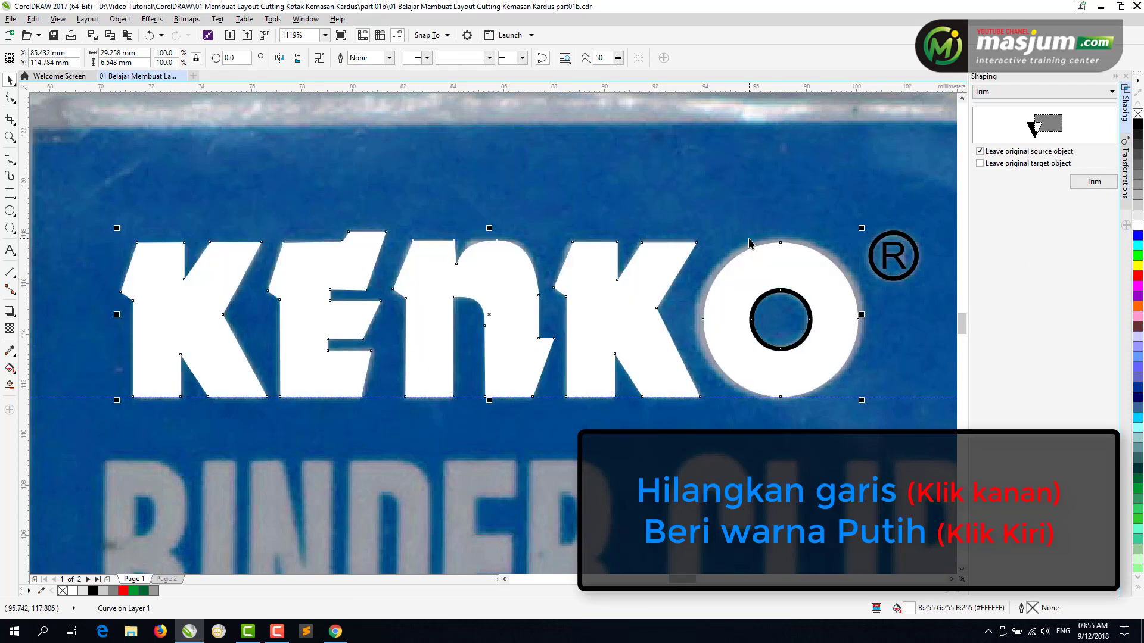
key("Escape")
Make the registered-trademark symbol white by recolouring the circle's outline and the fill of the letter R.
left_click(887, 279)
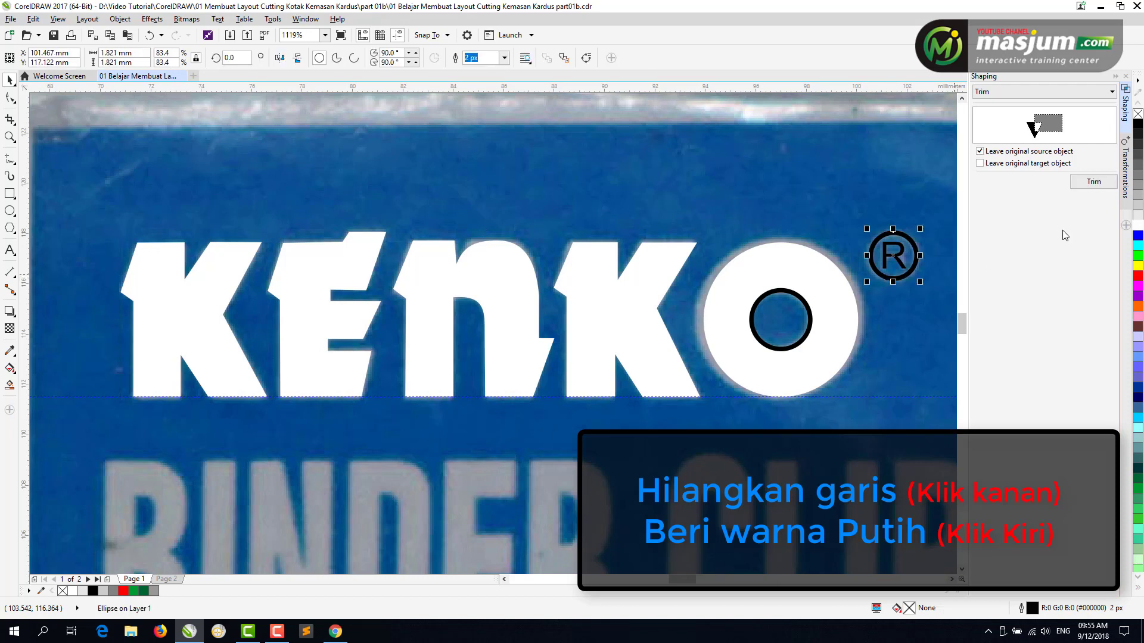
right_click(1138, 231)
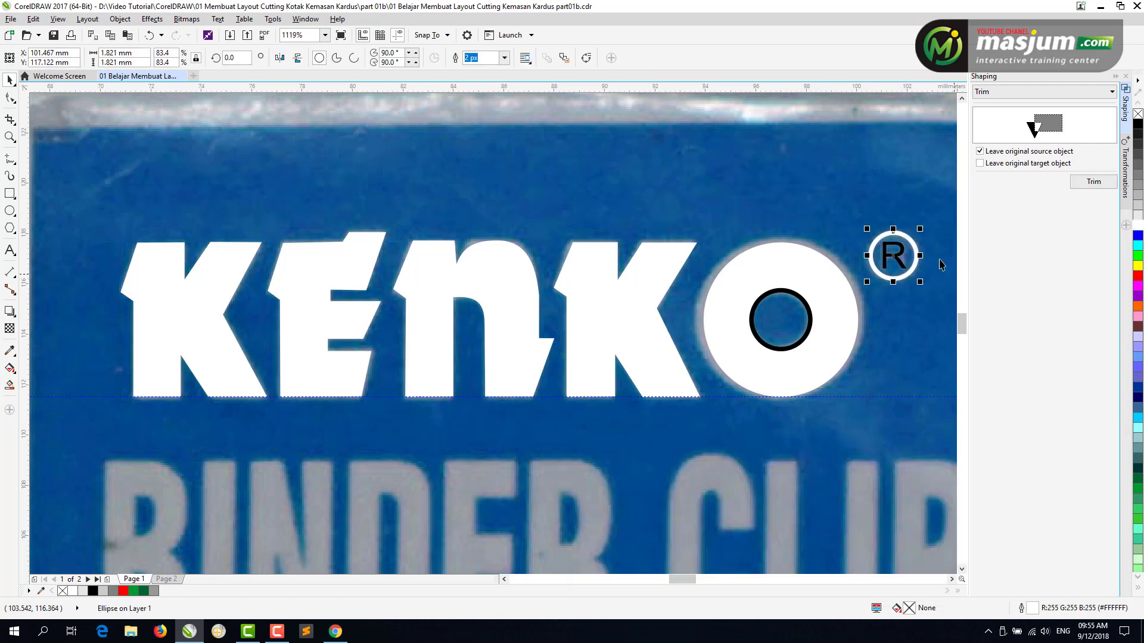
key("Escape")
left_click(903, 271)
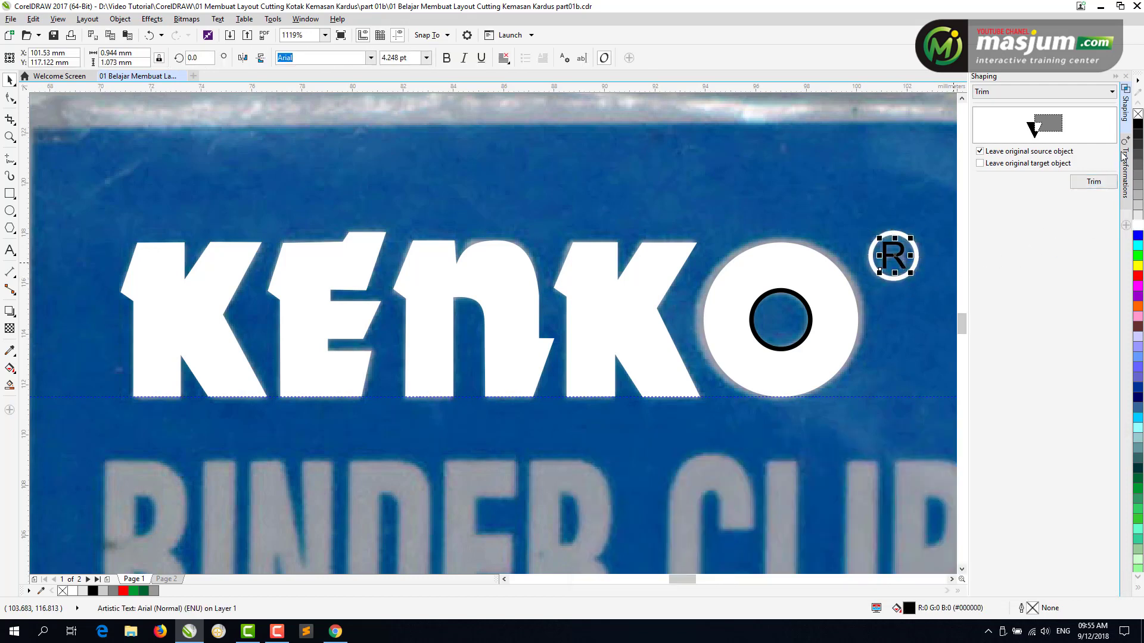
left_click(1137, 229)
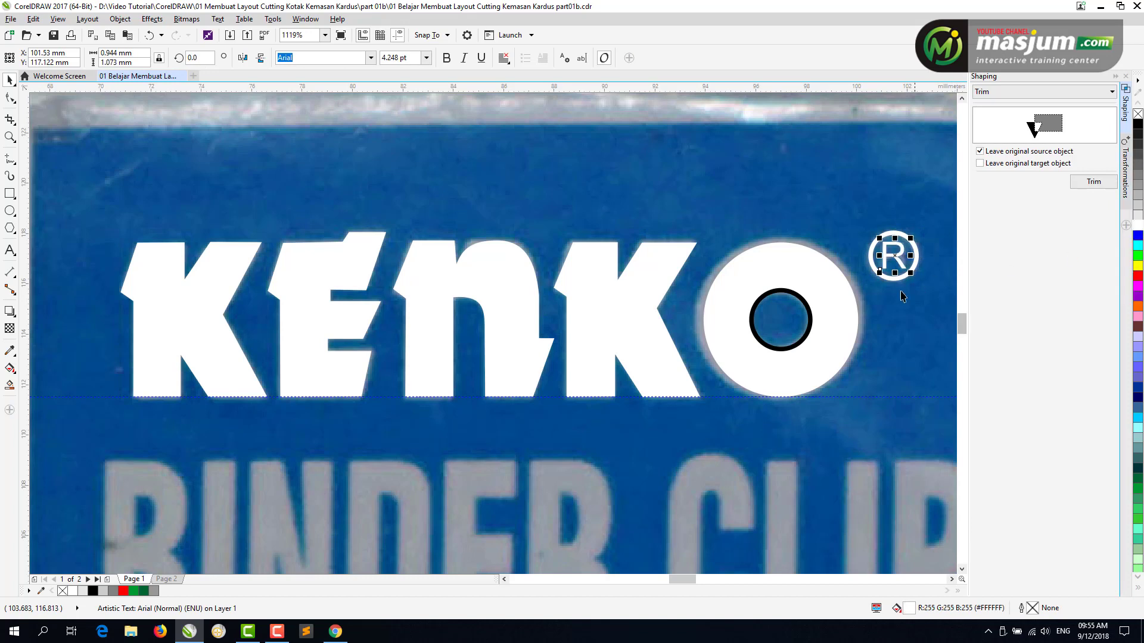
Delete the leftover black circle inside the O.
key("Escape")
left_click(806, 307)
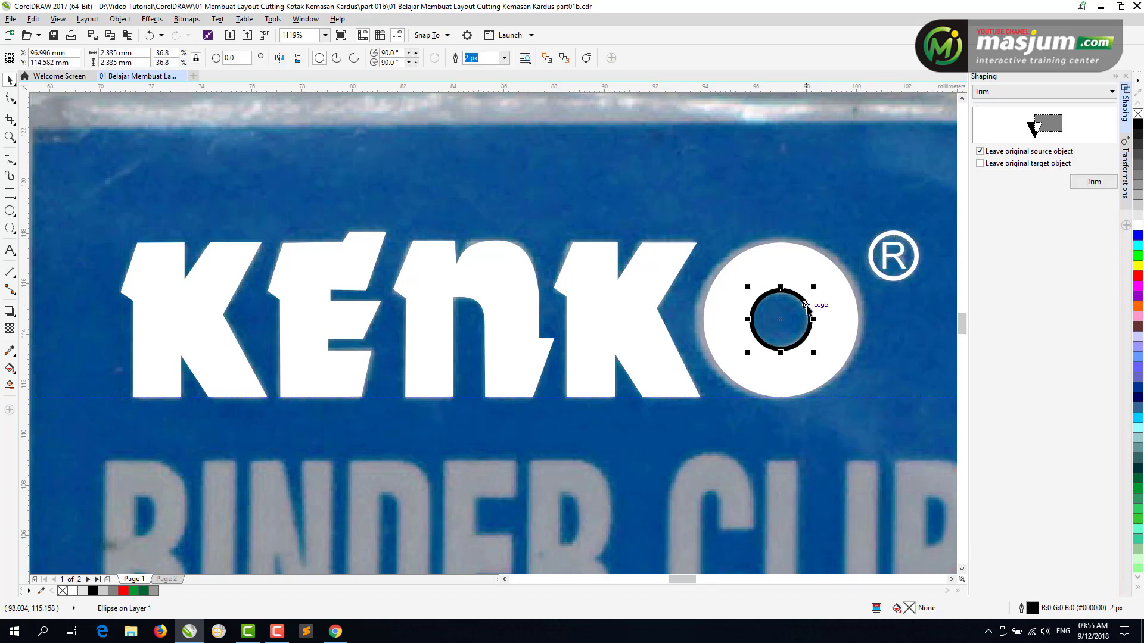
key("Delete")
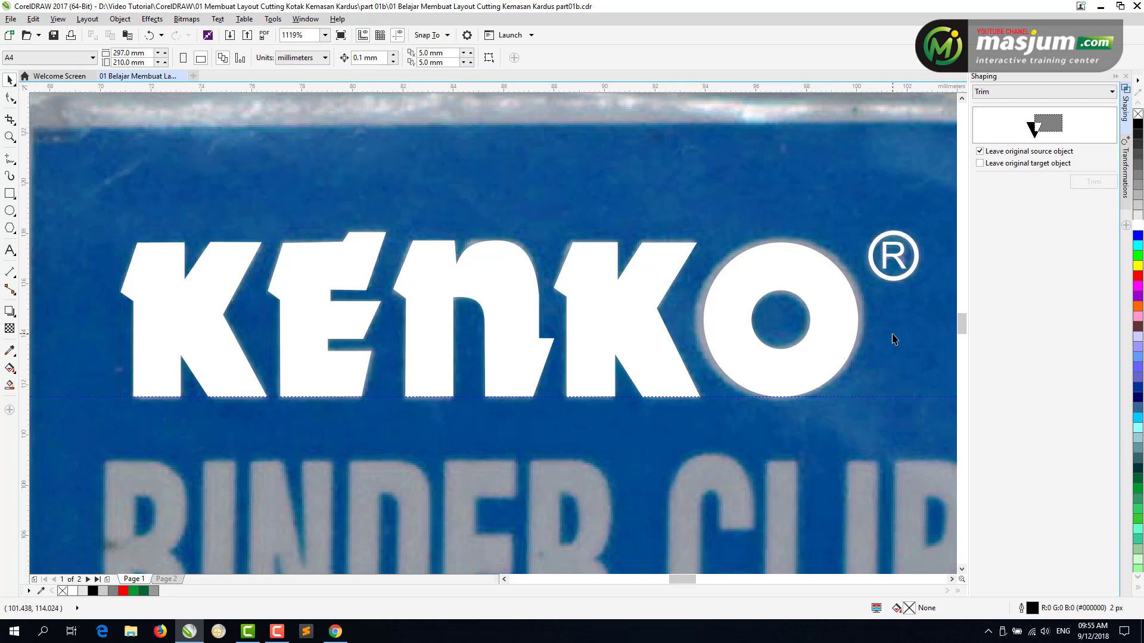
Group the KENKO lettering with the circle and R of the registered-trademark symbol.
scroll(894, 338, "down", 5)
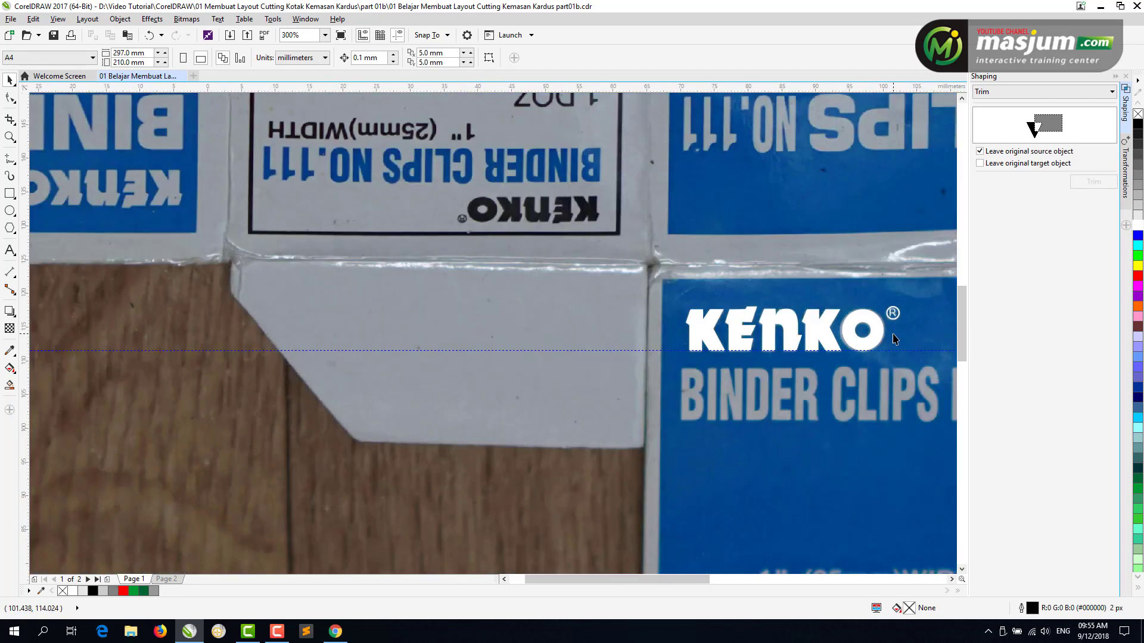
scroll(934, 409, "right", 3)
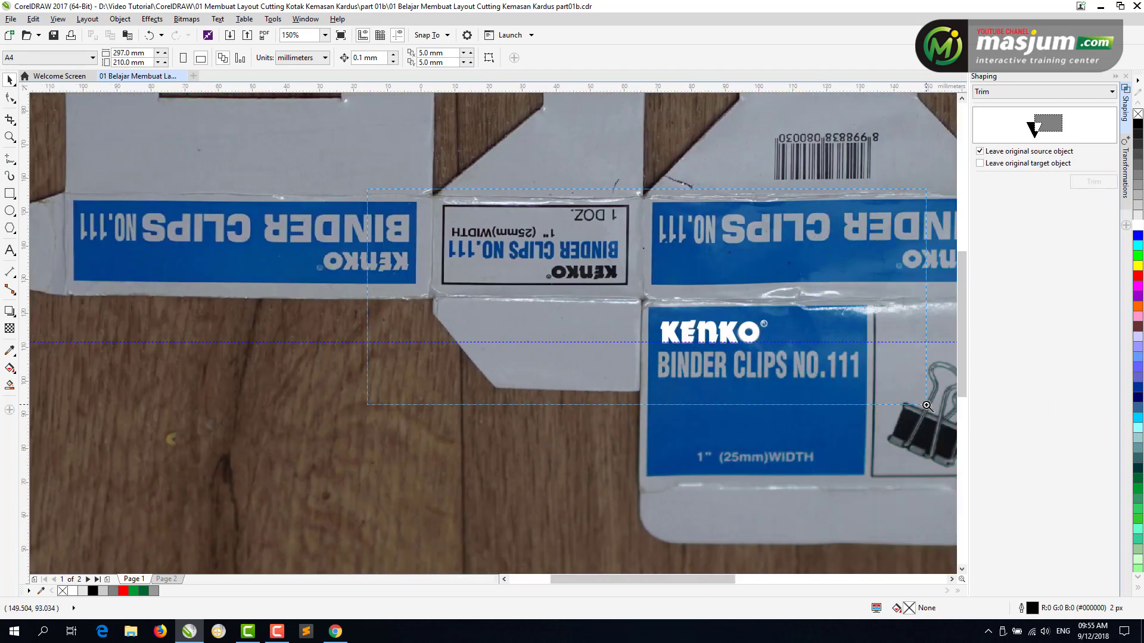
scroll(898, 237, "up", 1)
left_click_drag(501, 366, 703, 437)
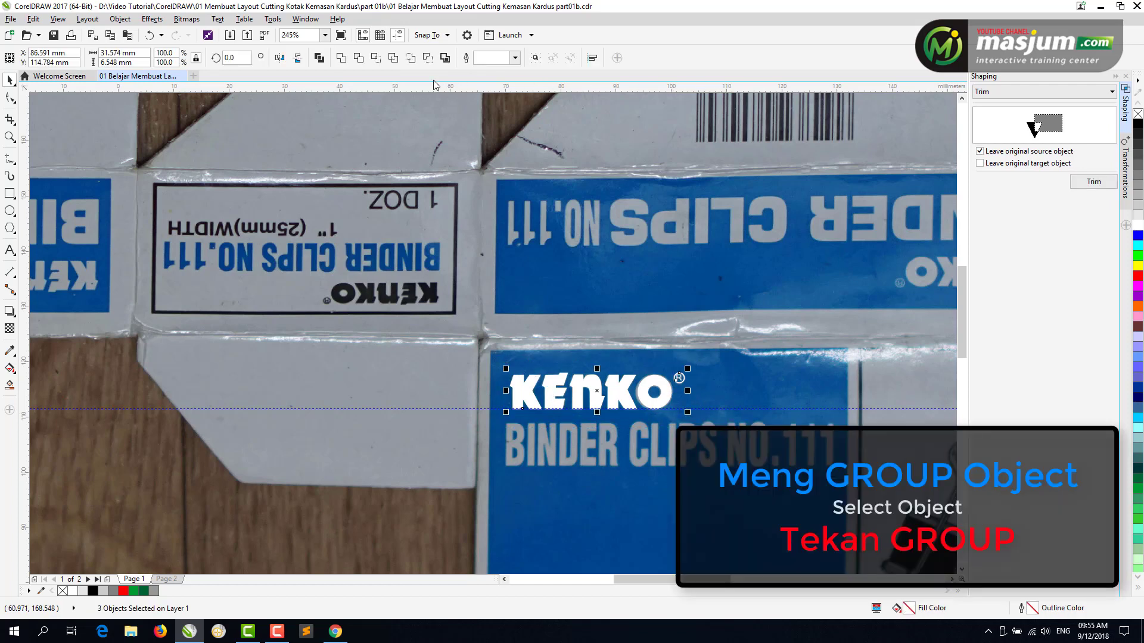
left_click(536, 58)
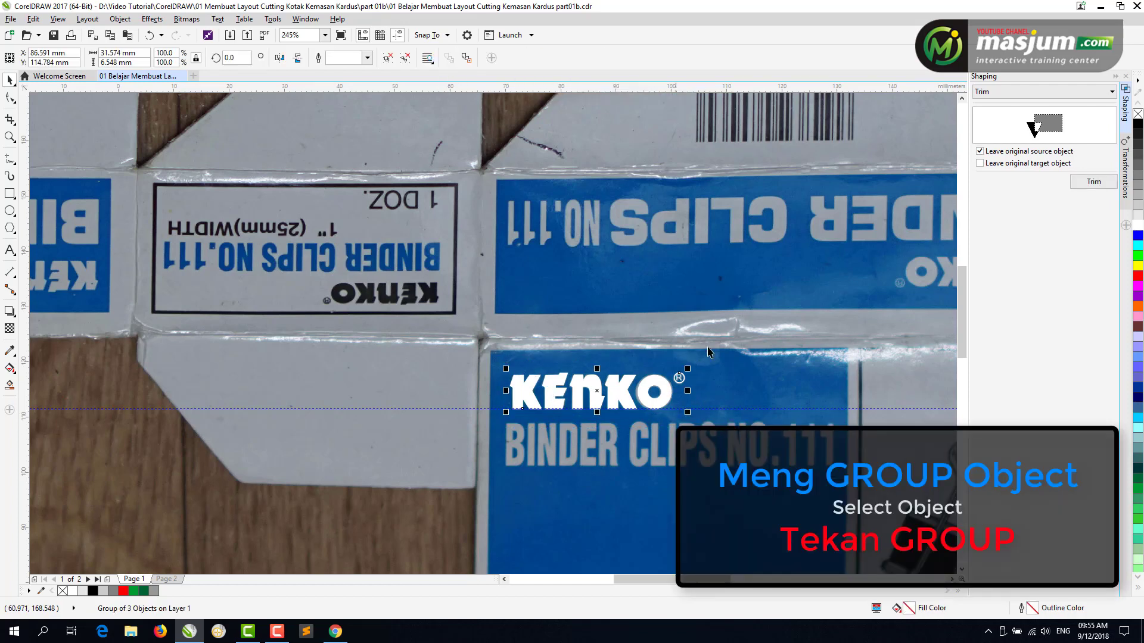
left_click(748, 393)
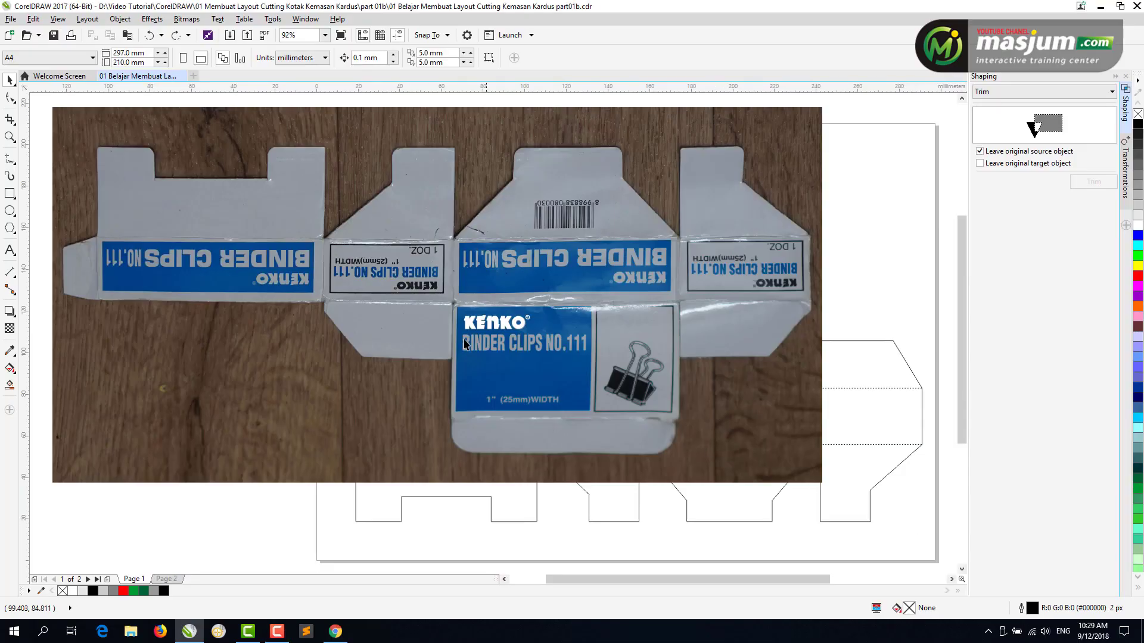
Move the KENKO logo with its trademark symbol off the photo to the page's upper-right area and fill it black.
left_click(512, 333)
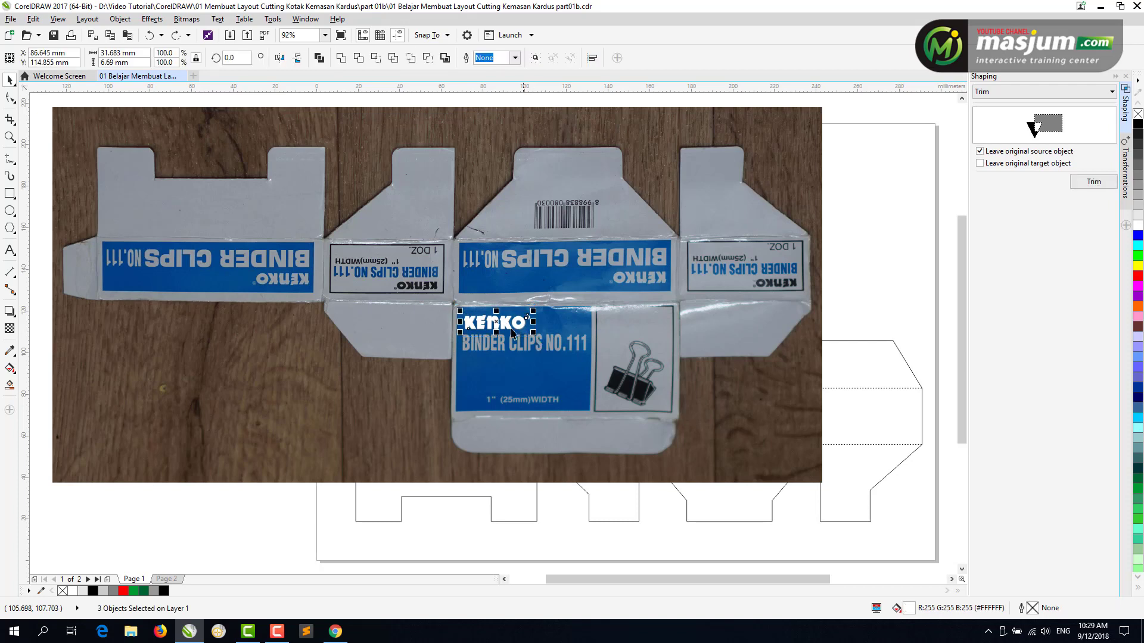
left_click_drag(512, 333, 874, 174)
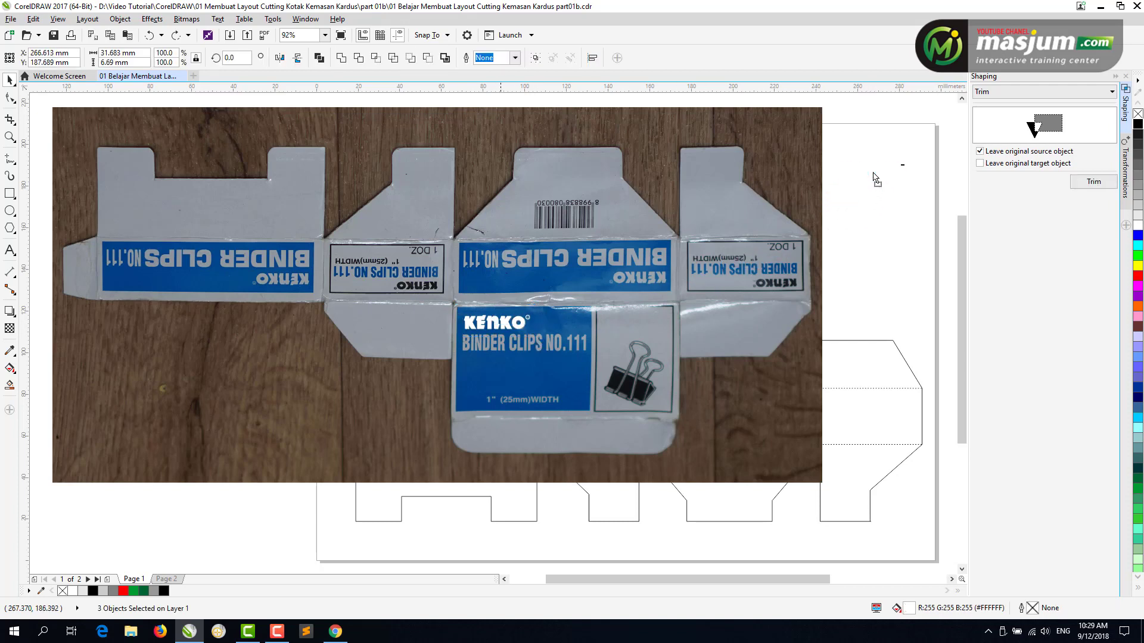
left_click(1138, 125)
left_click(884, 219)
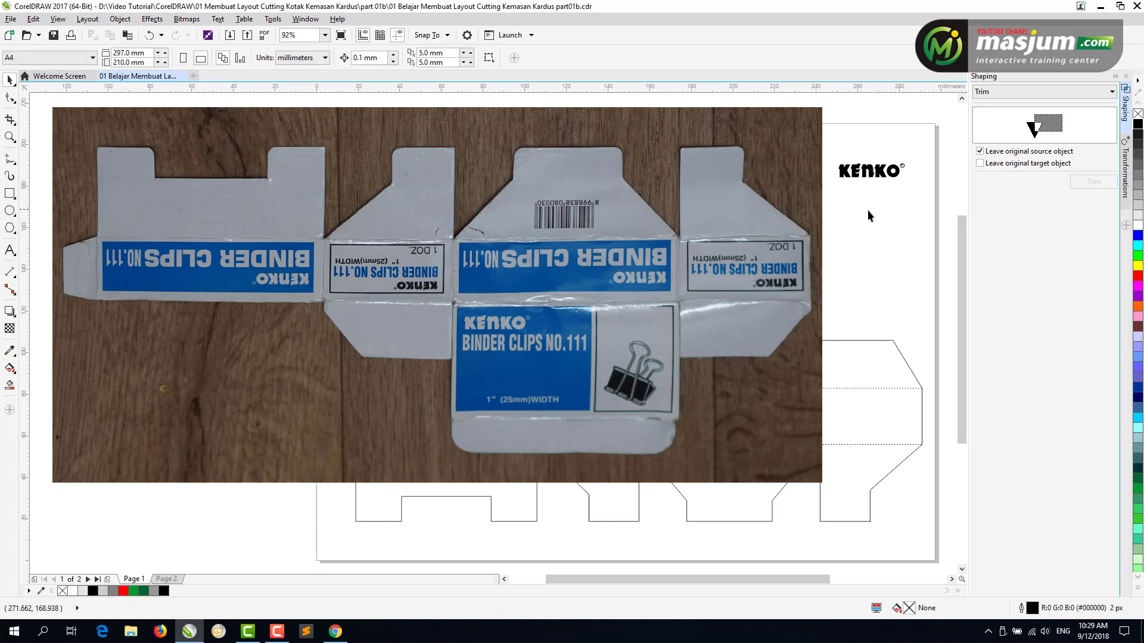
Unlock the packaging photo so that it can be edited.
right_click(420, 210)
left_click(449, 235)
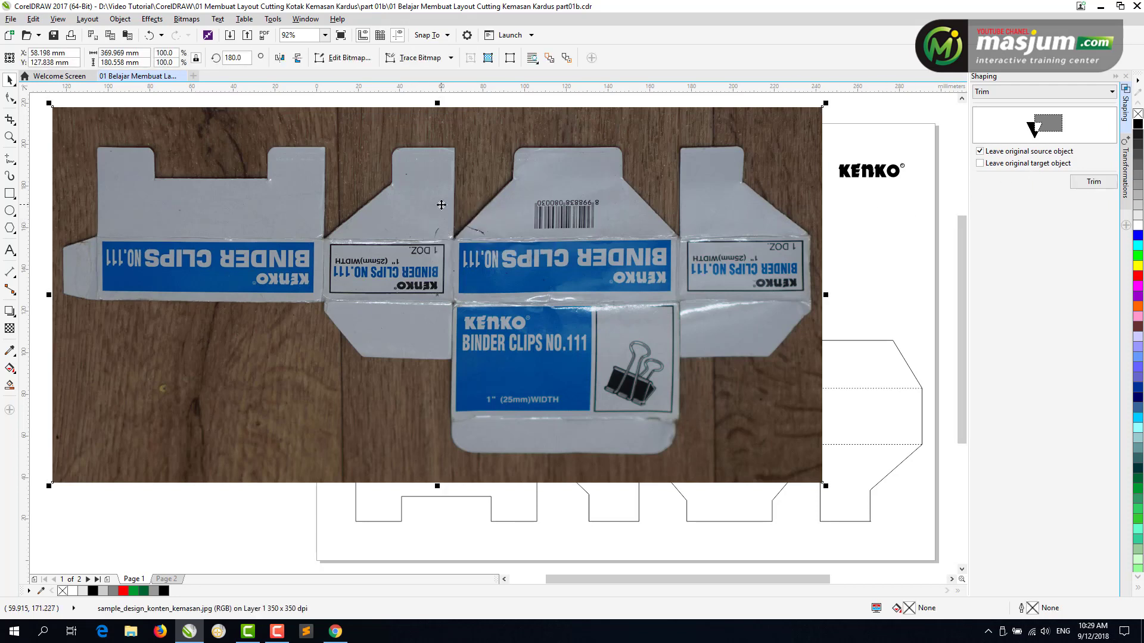
left_click(628, 255)
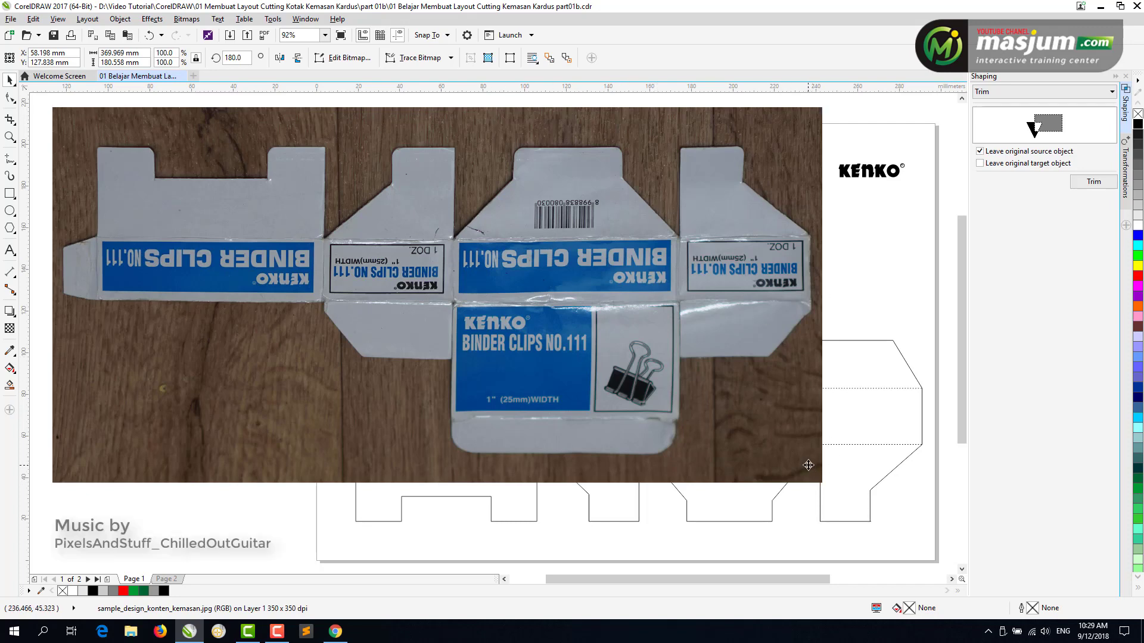
Scale the packaging photo down to about 142 × 69 mm and place it in the page's upper-left area.
left_click_drag(830, 487, 609, 378)
left_click_drag(549, 318, 588, 242)
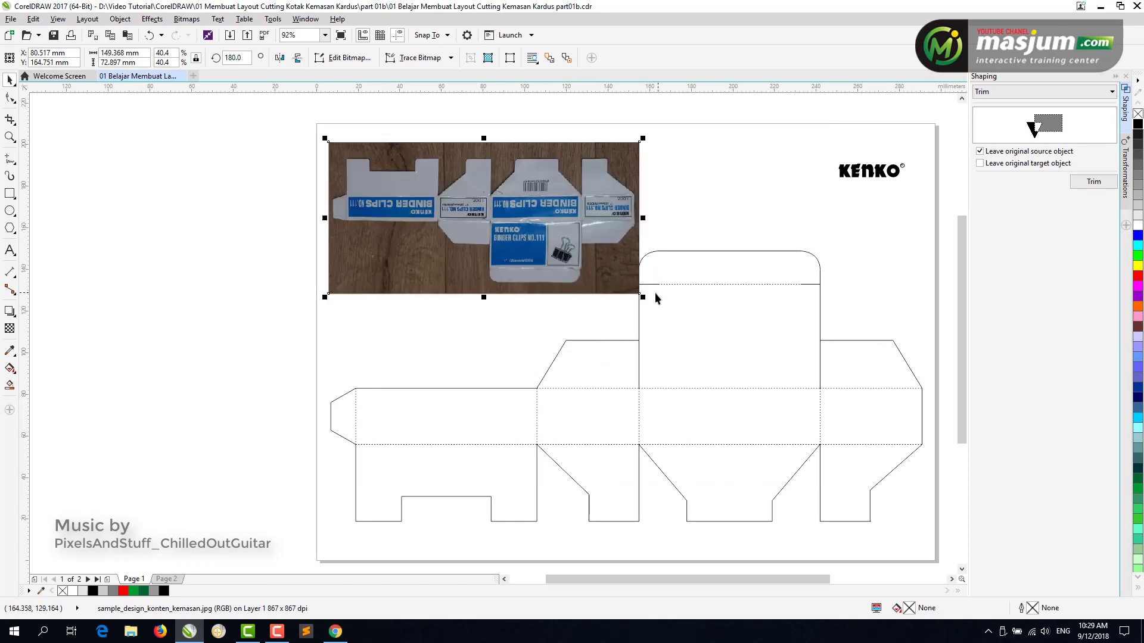
left_click_drag(642, 297, 627, 289)
left_click(598, 312)
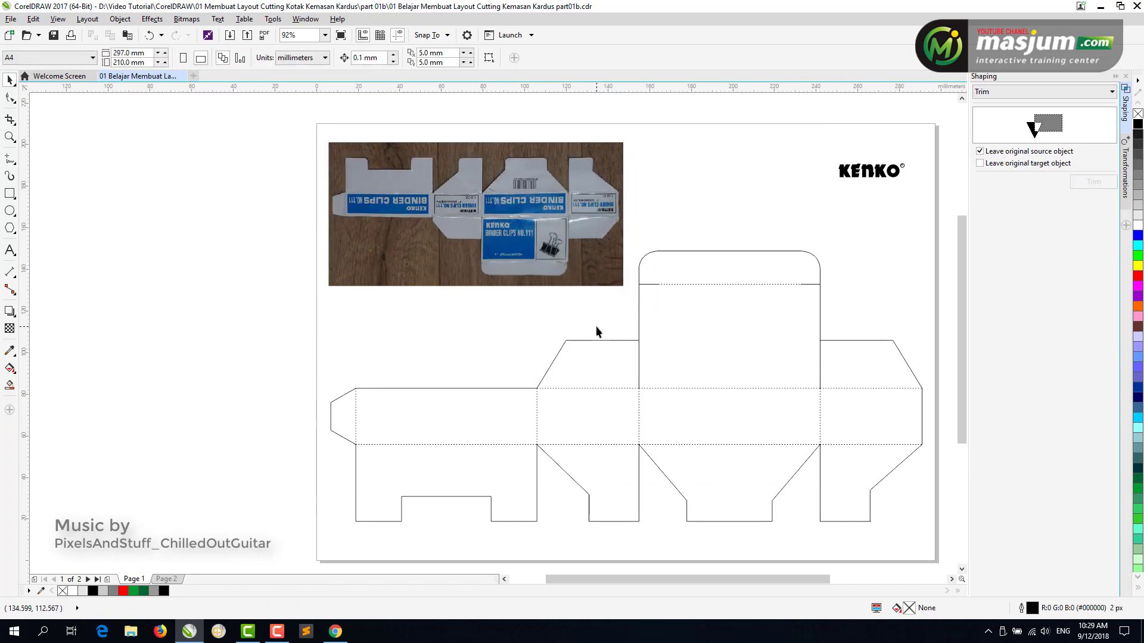
Set the packaging photo's rotation angle to 0 degrees.
left_click(567, 249)
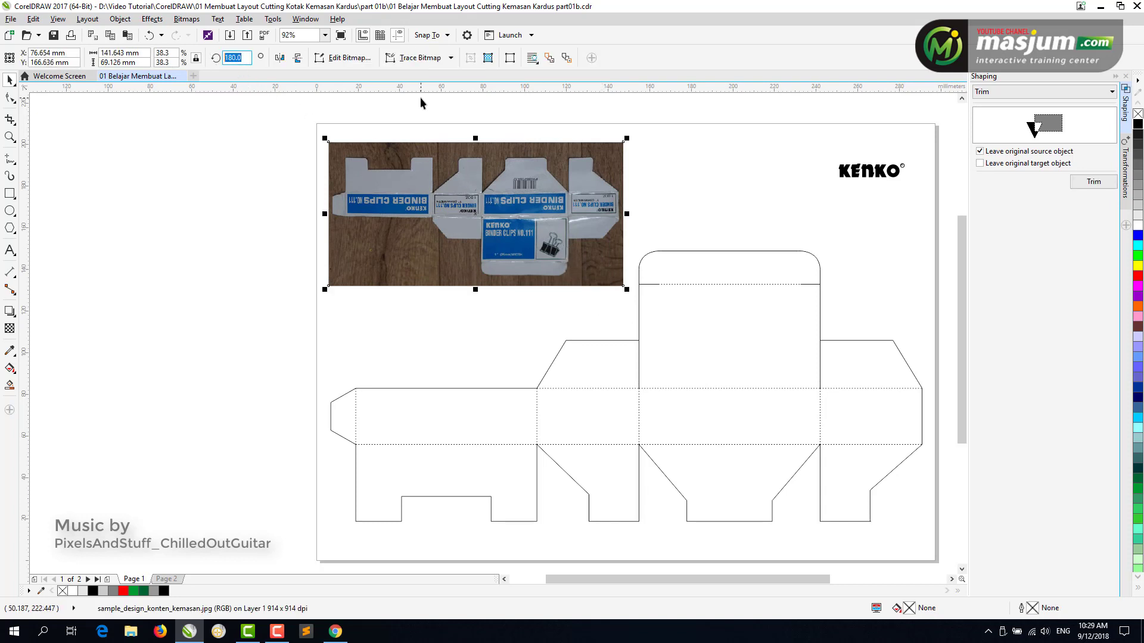
type("180")
key("Return")
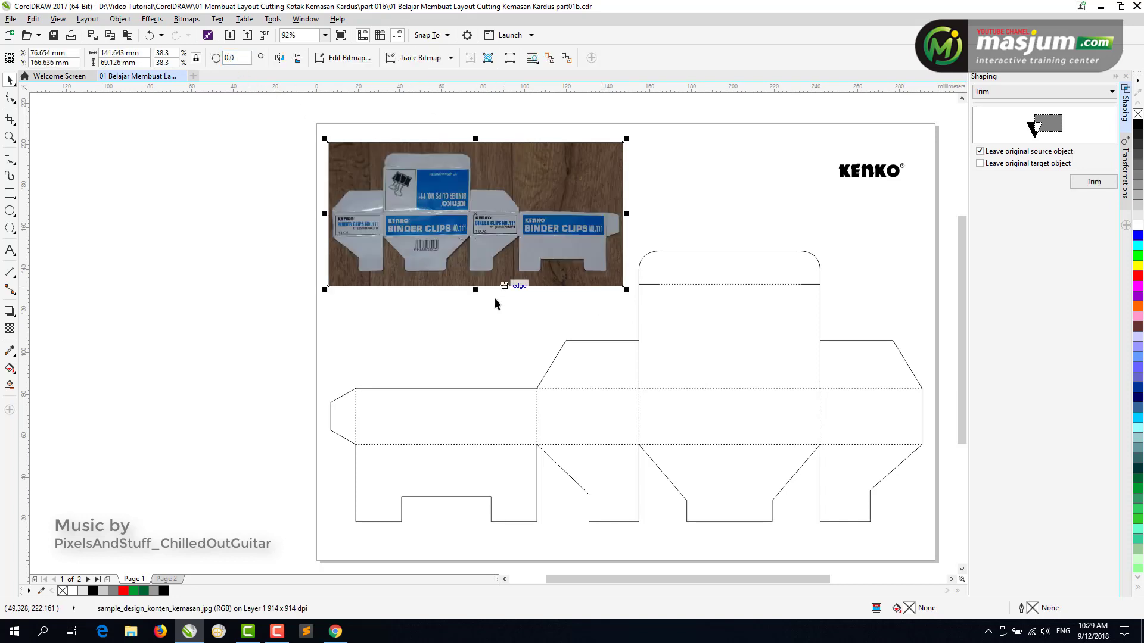
Mirror the entire box cutting layout horizontally so its panel order matches the packaging photo.
left_click(481, 313)
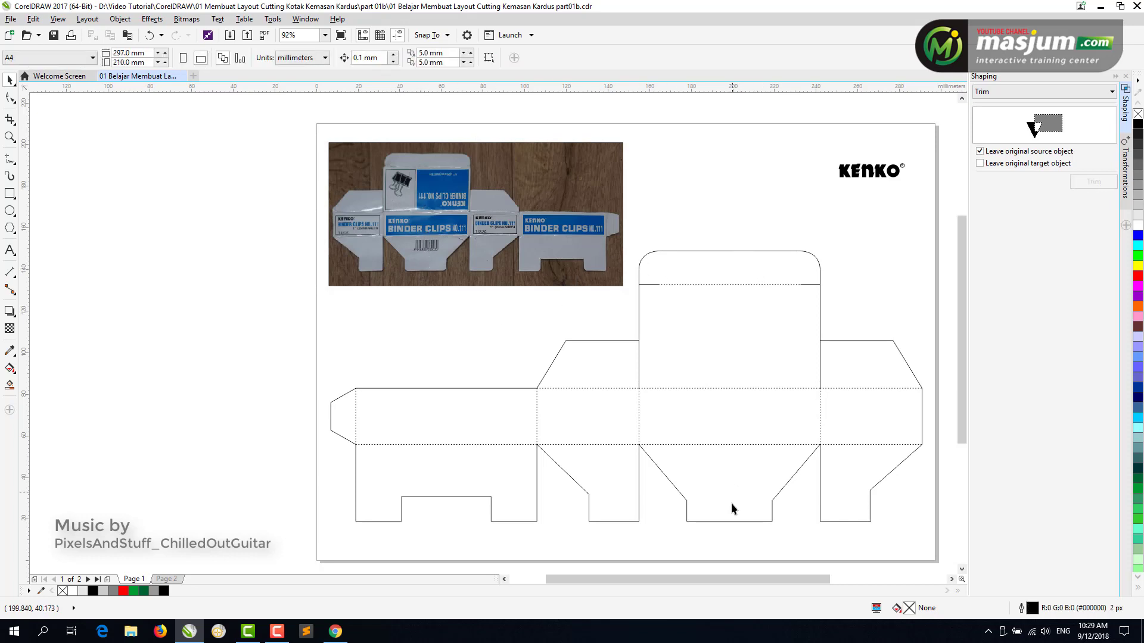
left_click_drag(386, 543, 318, 553)
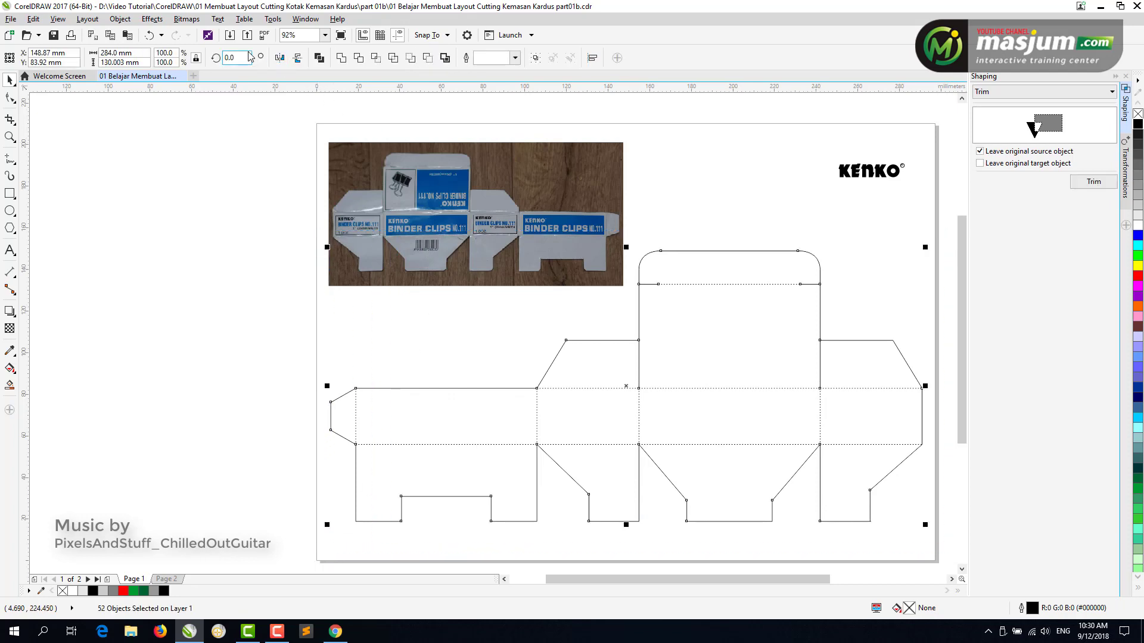
left_click(278, 58)
left_click(276, 292)
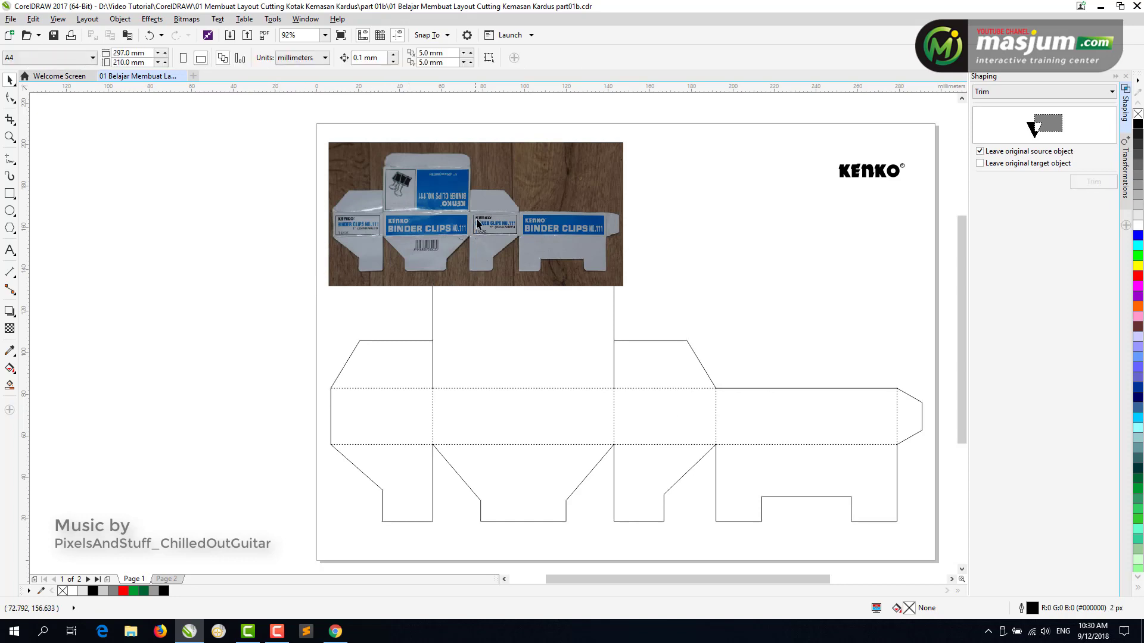
Move the packaging photo to the page's upper-right area, just beneath the KENKO logo and clear of the layout's top flap.
left_click_drag(478, 212, 765, 265)
left_click(581, 153)
key("shift+F4")
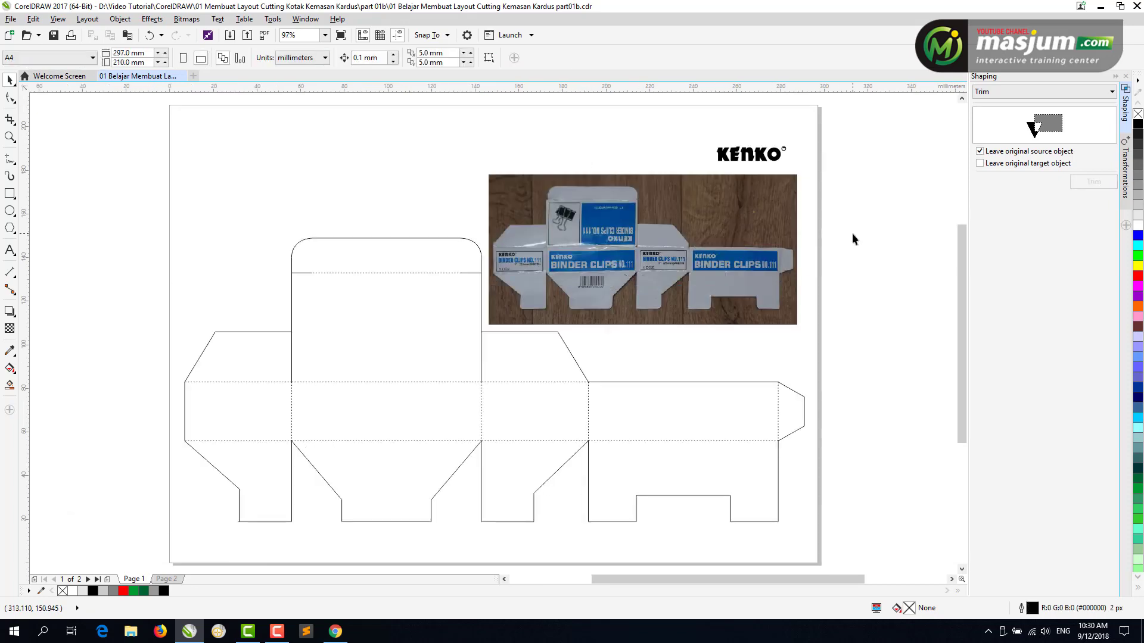
Move the KENKO logo below the cutting layout and place a copy of it inside the rightmost long side panel.
left_click_drag(923, 124, 744, 180)
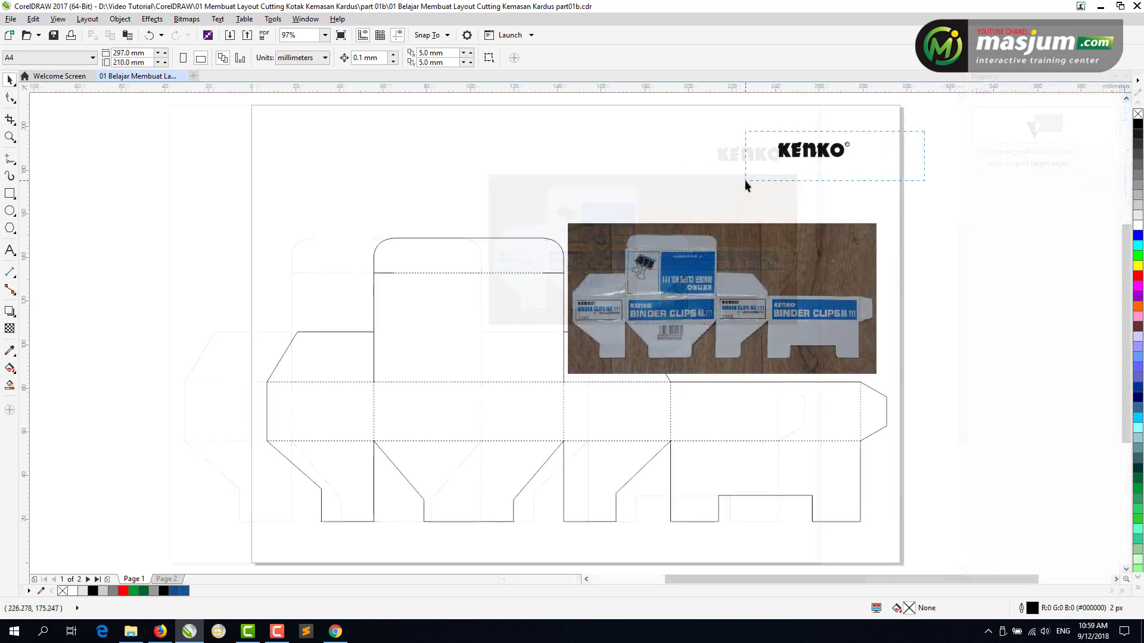
left_click_drag(821, 148, 768, 544)
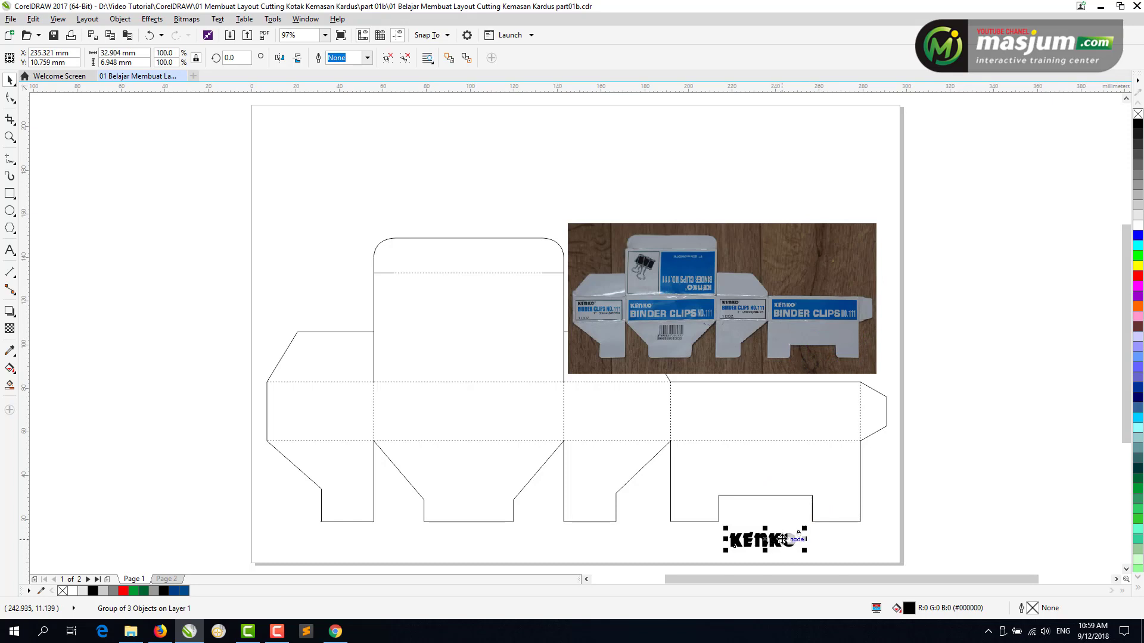
left_click_drag(766, 541, 721, 408)
key("Escape")
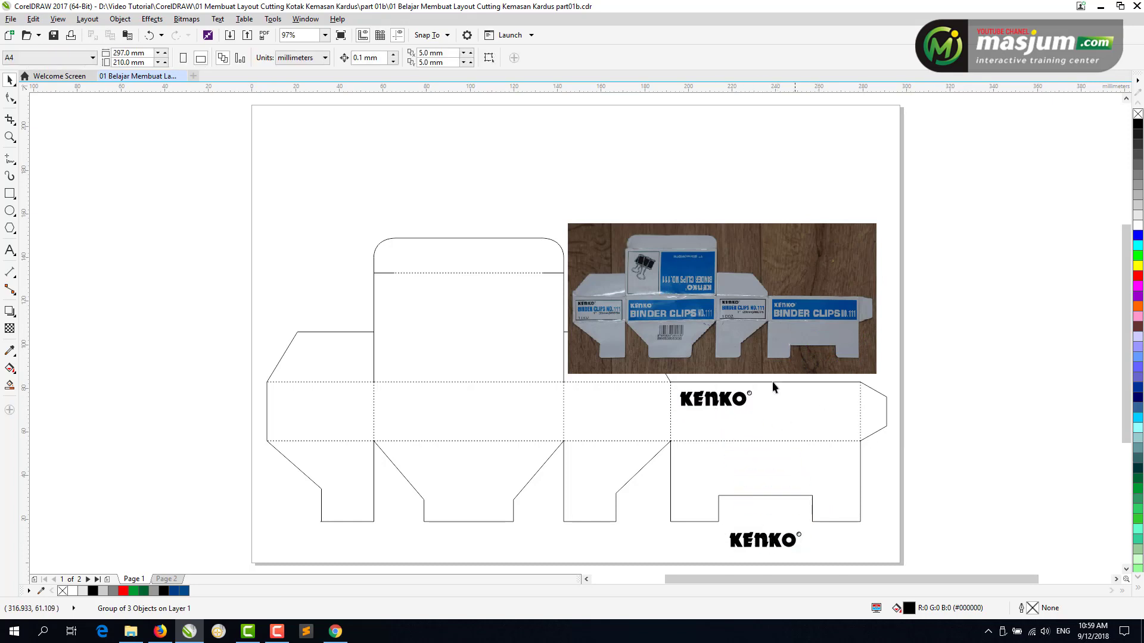
Draw an 87 × 27 mm rectangle exactly covering the long side panel that holds the KENKO logo copy.
key("z")
left_click_drag(606, 261, 916, 469)
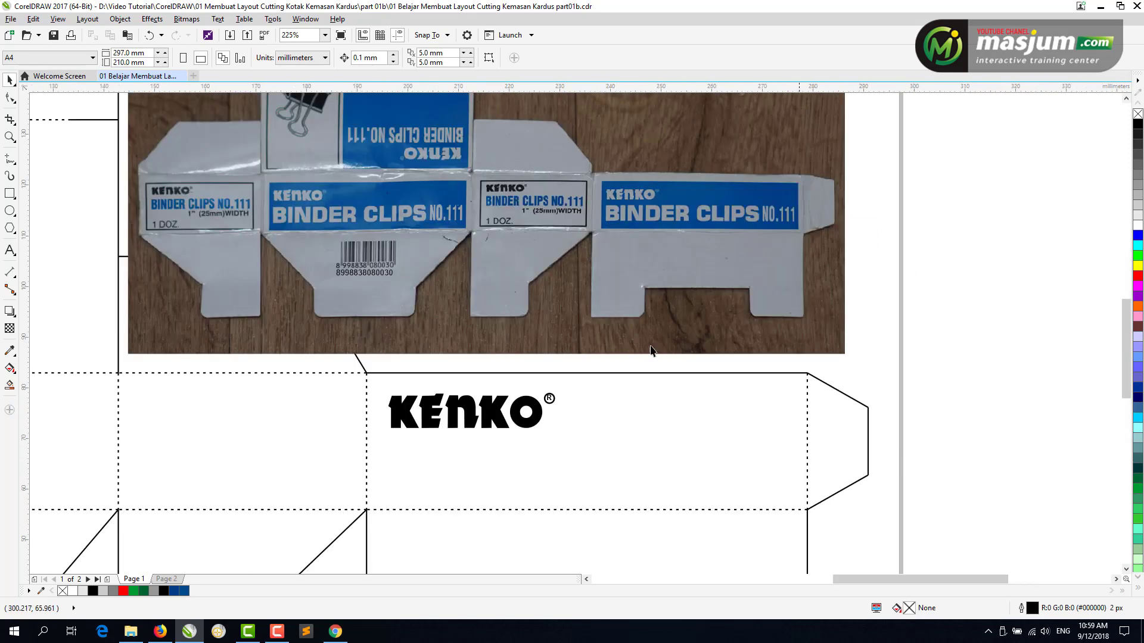
left_click(9, 193)
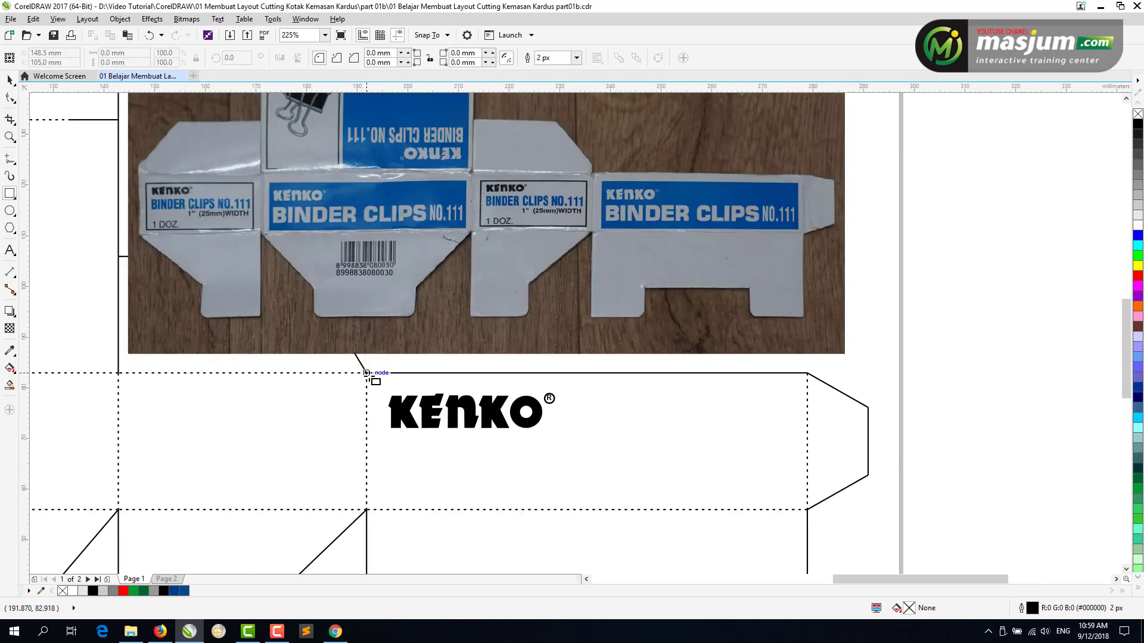
left_click_drag(366, 373, 807, 509)
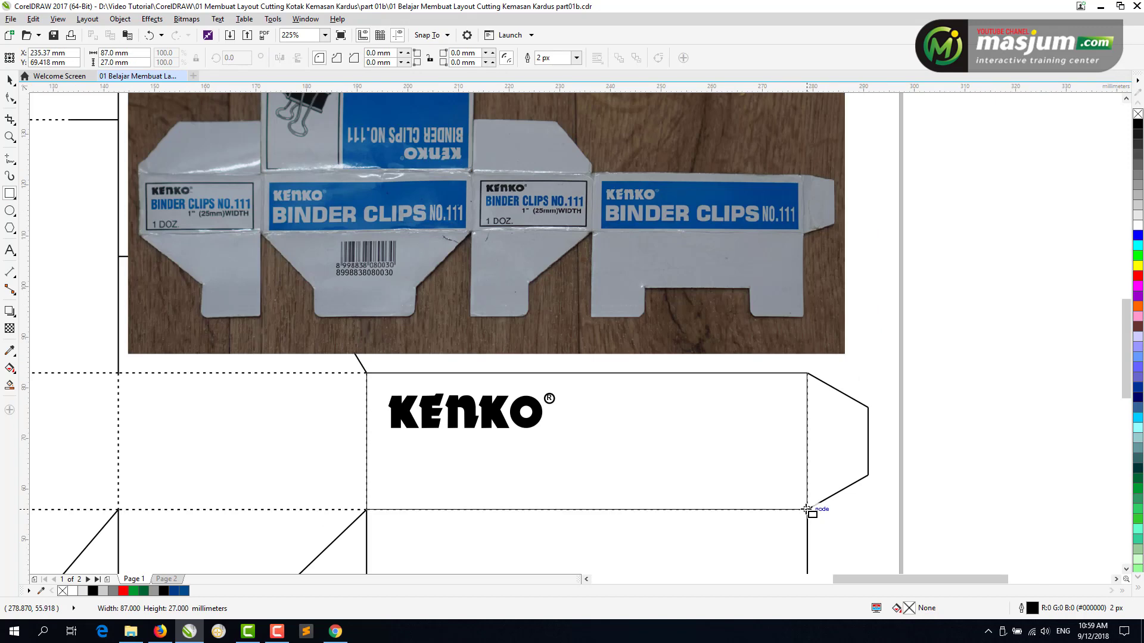
Open the Contour settings for the rectangle on the long side panel.
left_click(152, 19)
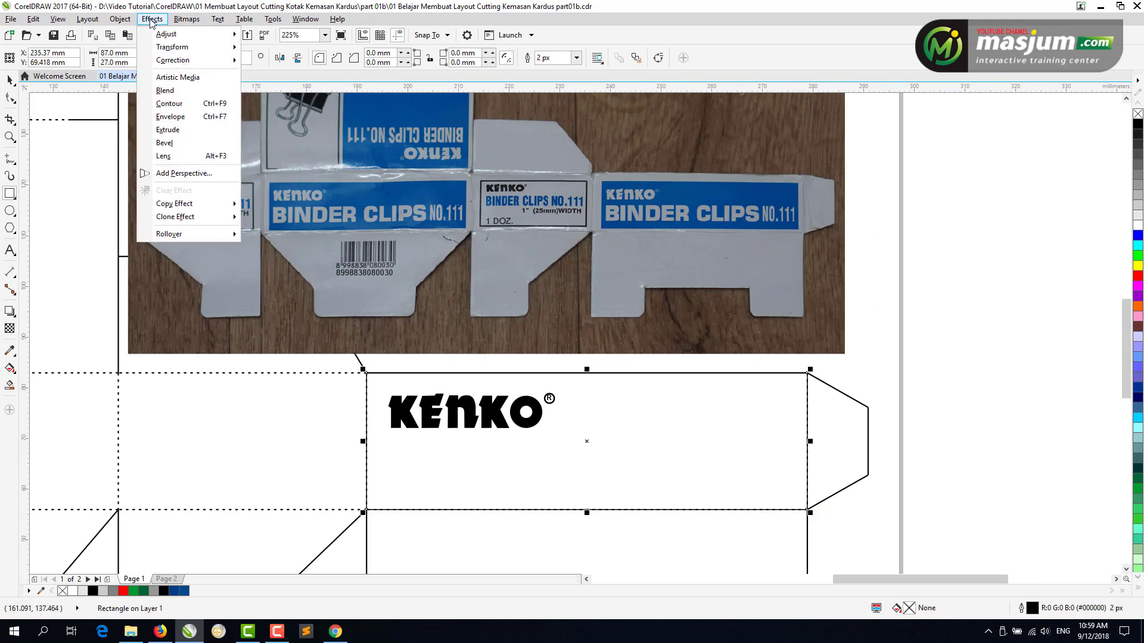
left_click(169, 104)
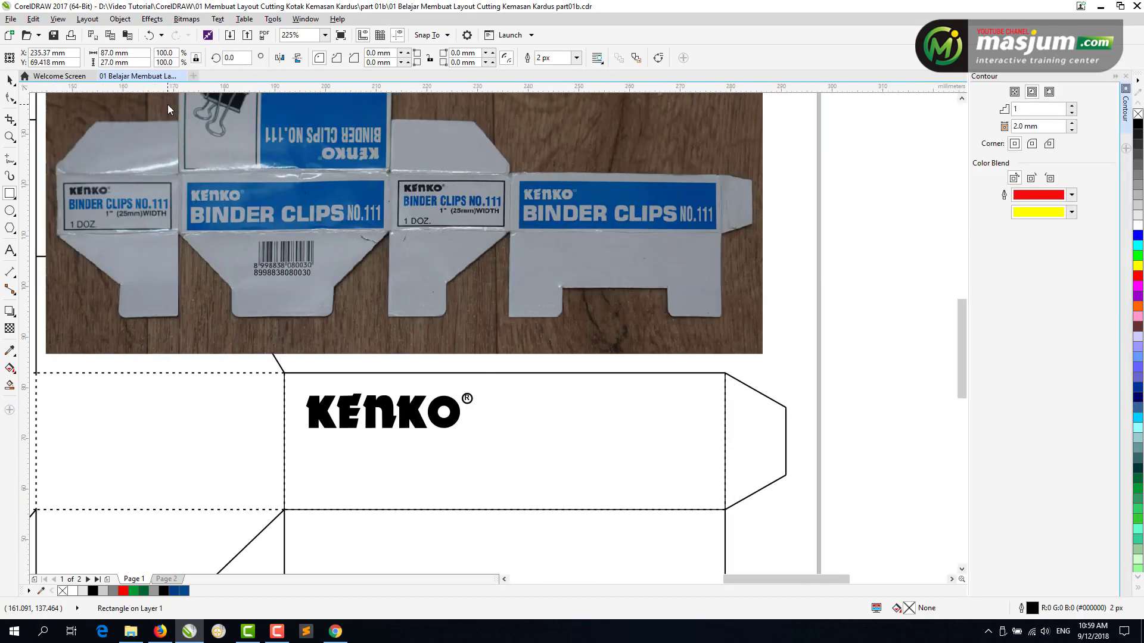